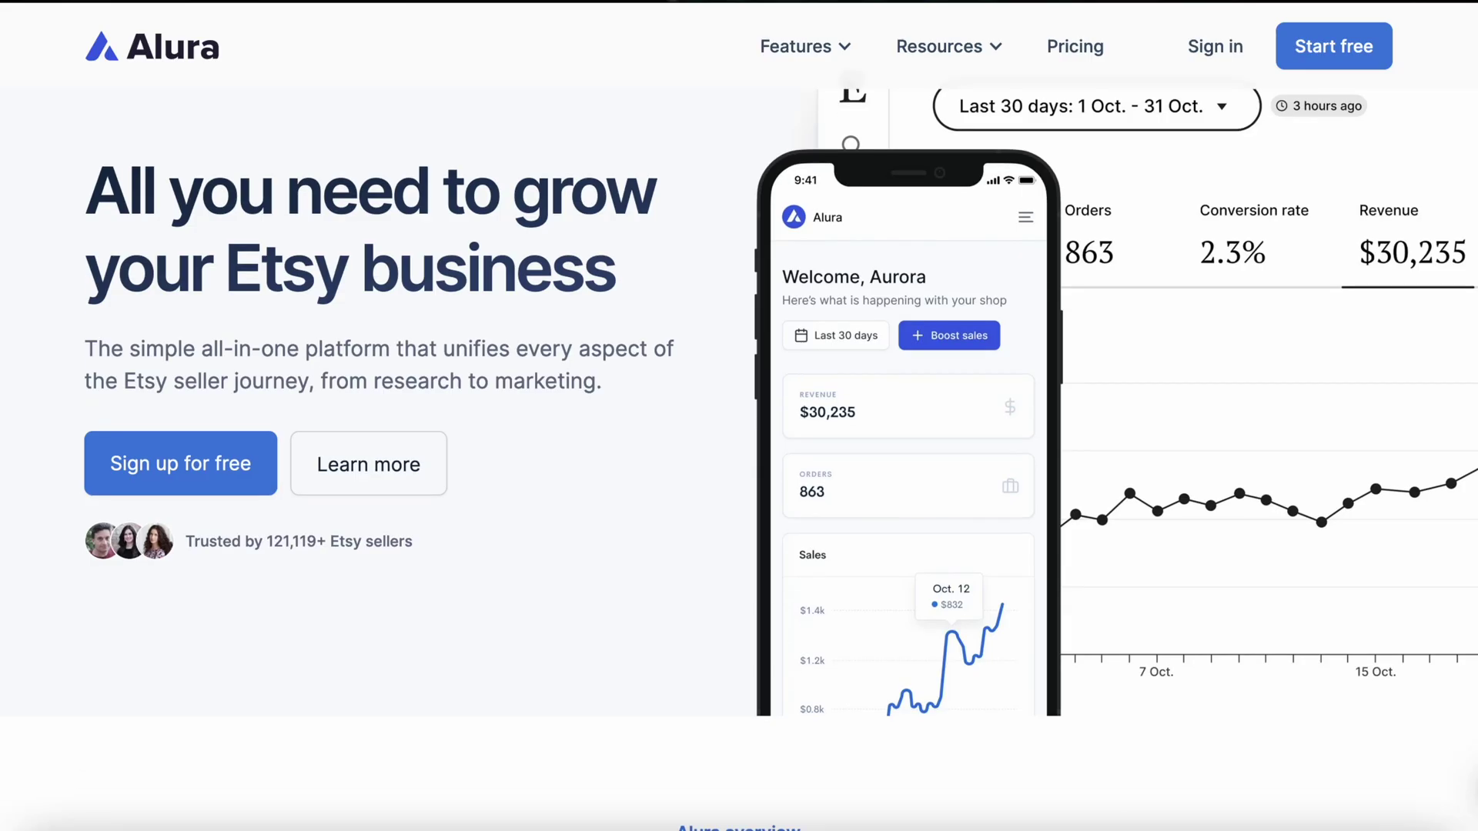
scroll(780, 395, "down", 5)
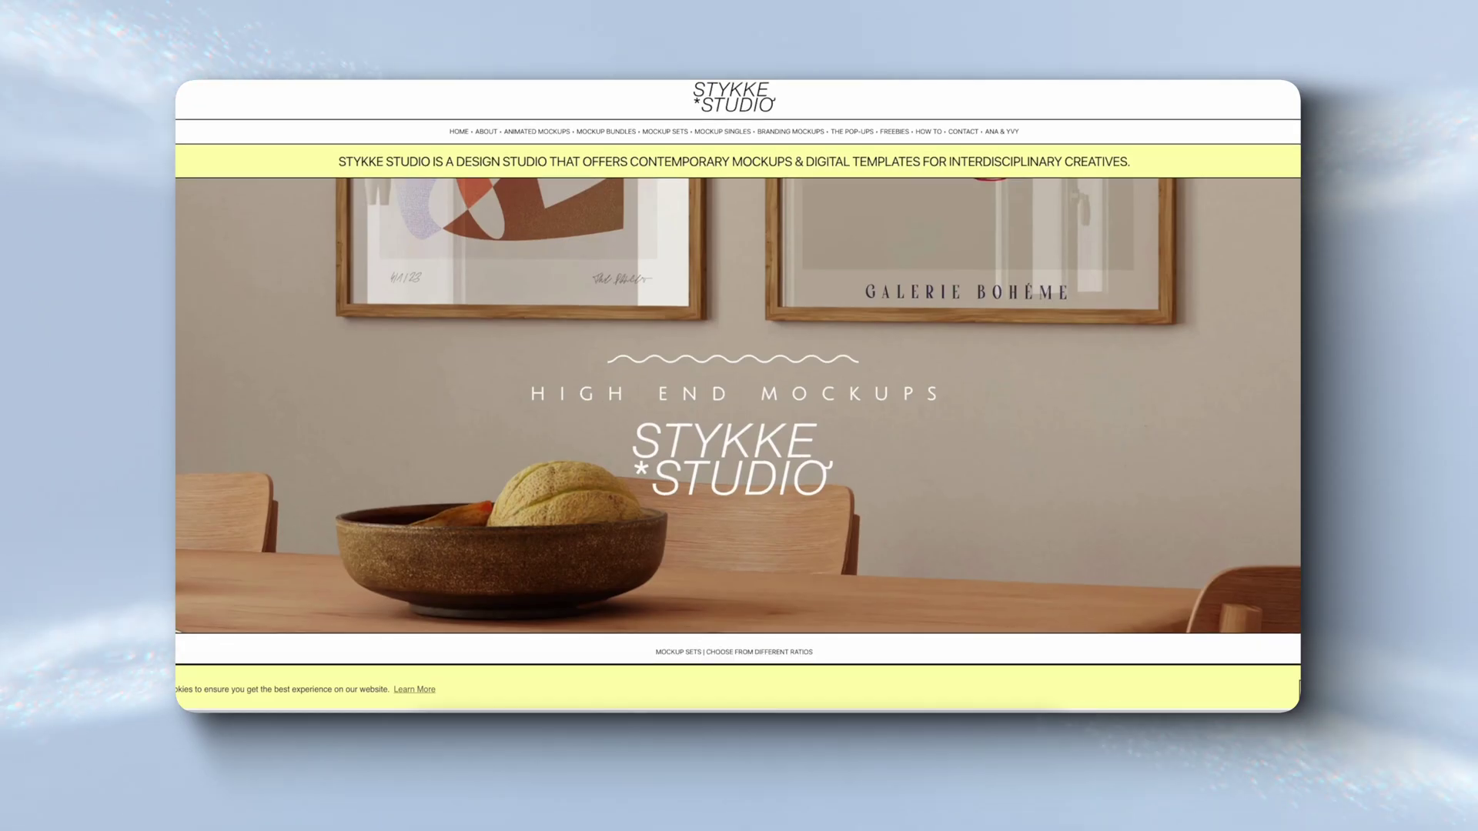
scroll(737, 385, "down", 5)
scroll(737, 385, "down", 2)
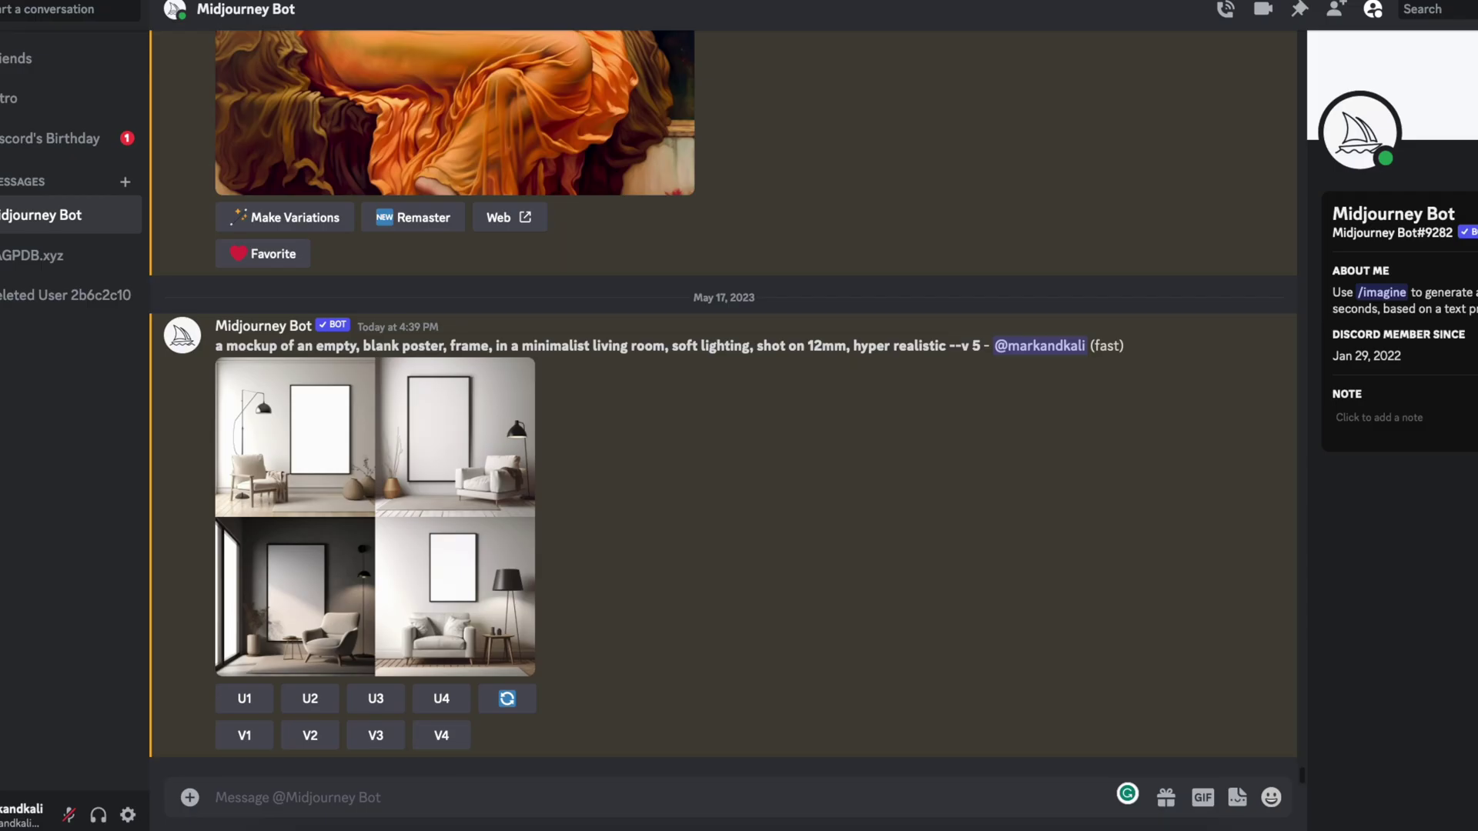
Bring up the Midjourney Bot's personal settings with the /settings command.
type("/settings")
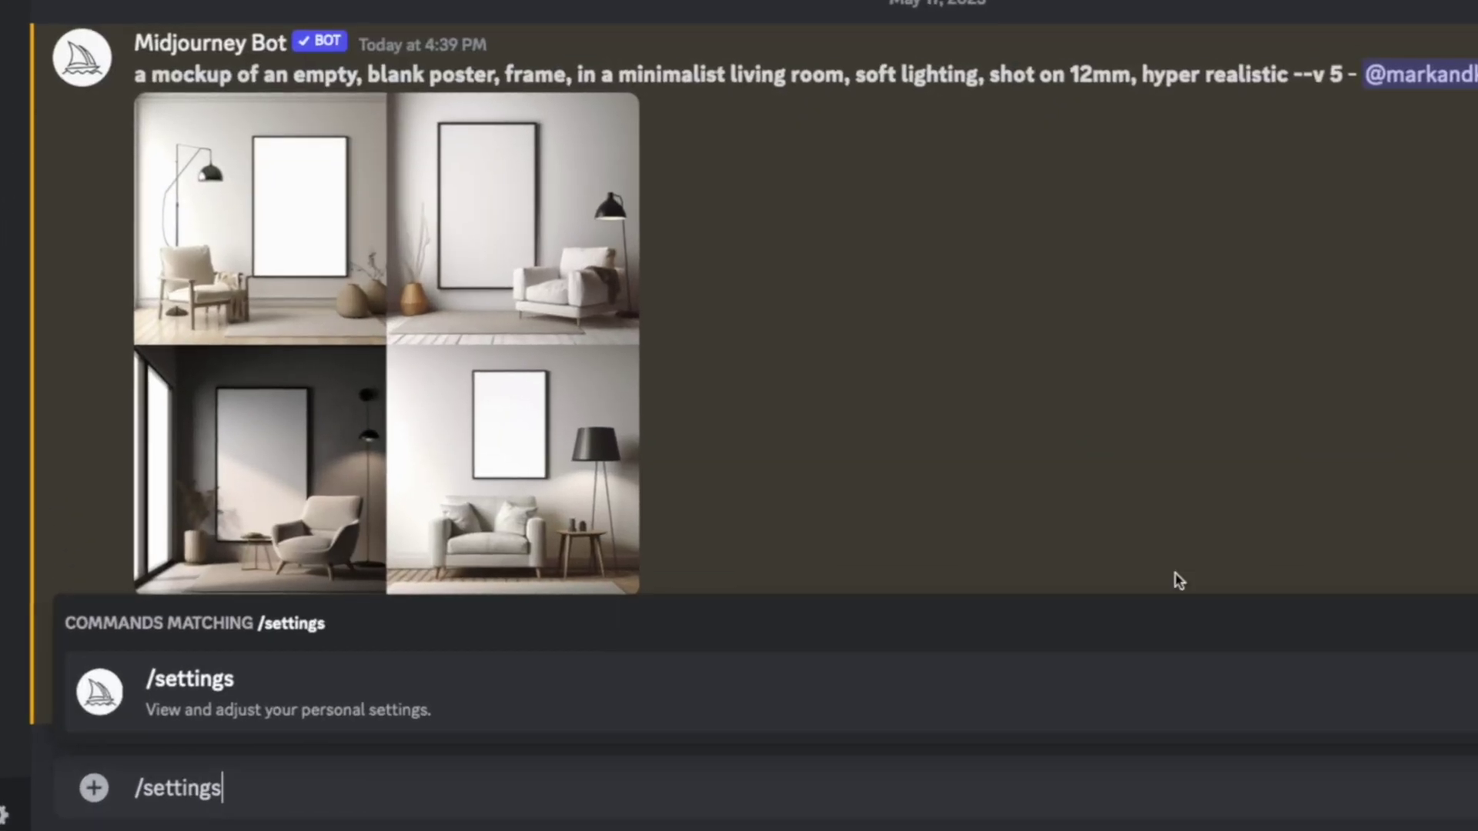
left_click(479, 696)
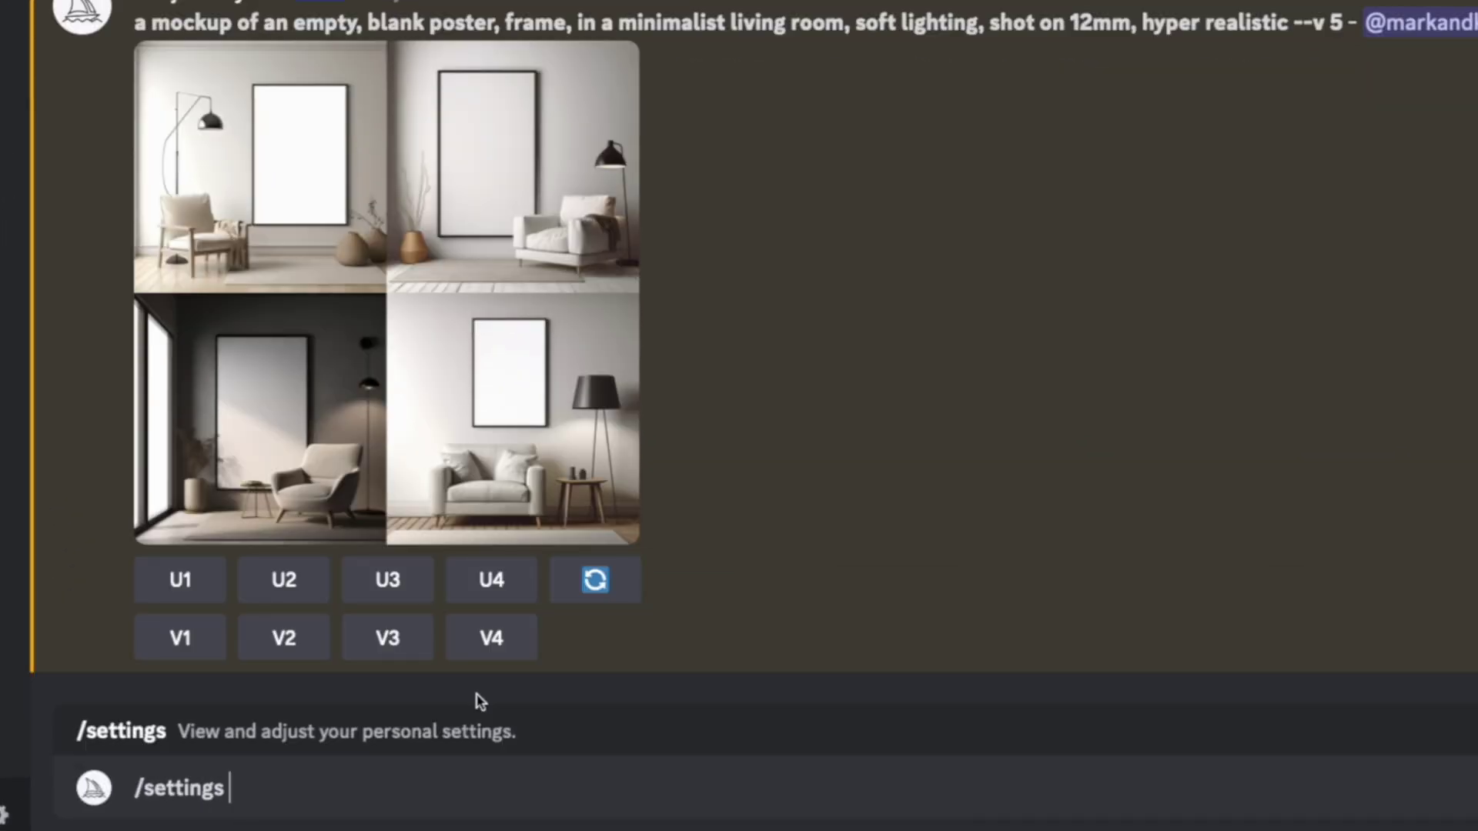
key("Return")
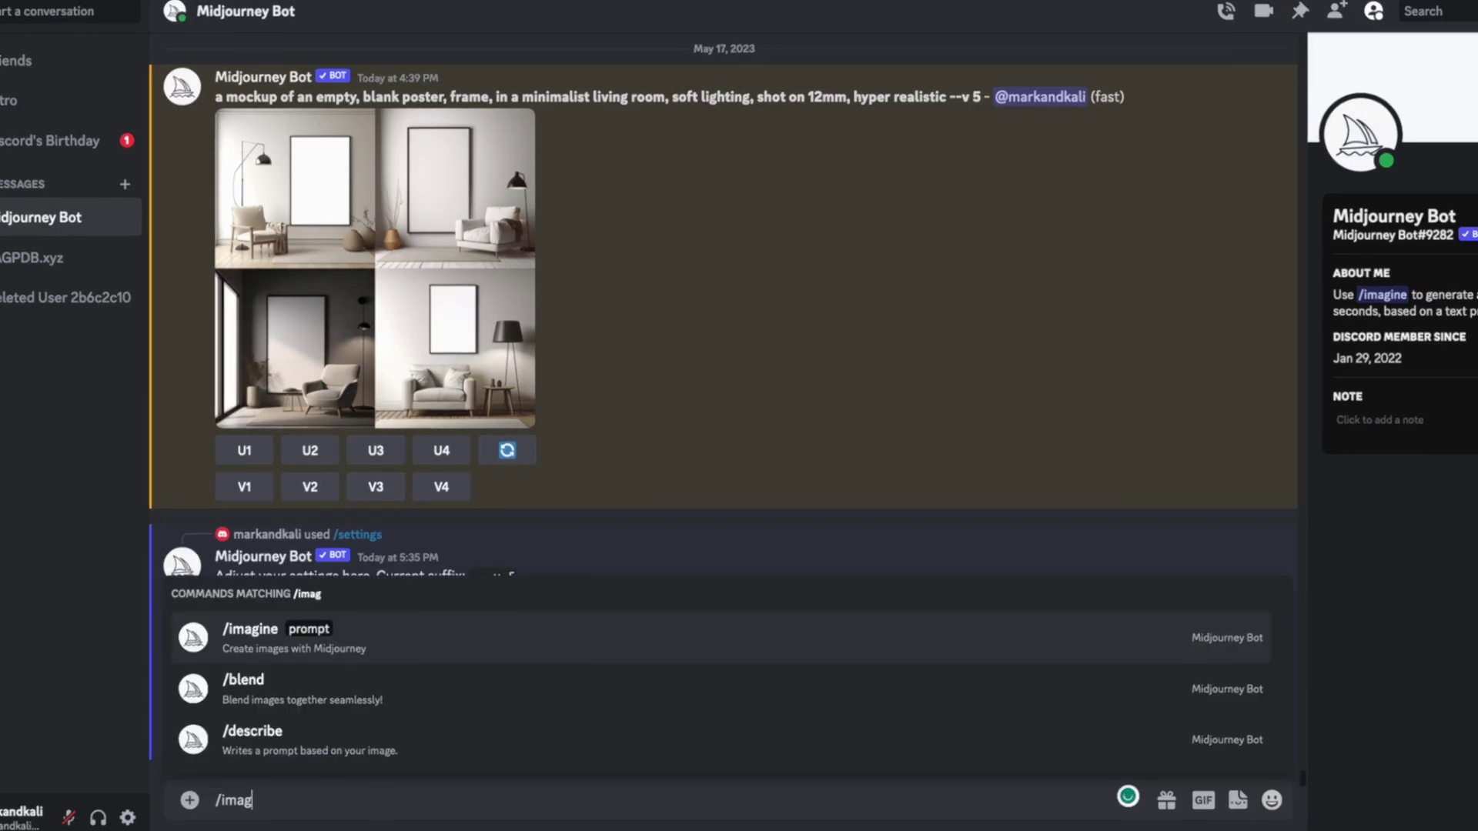
Generate images with the /imagine prompt "simple poster mockup in a living room --ar 3:2".
type("ine")
left_click(448, 720)
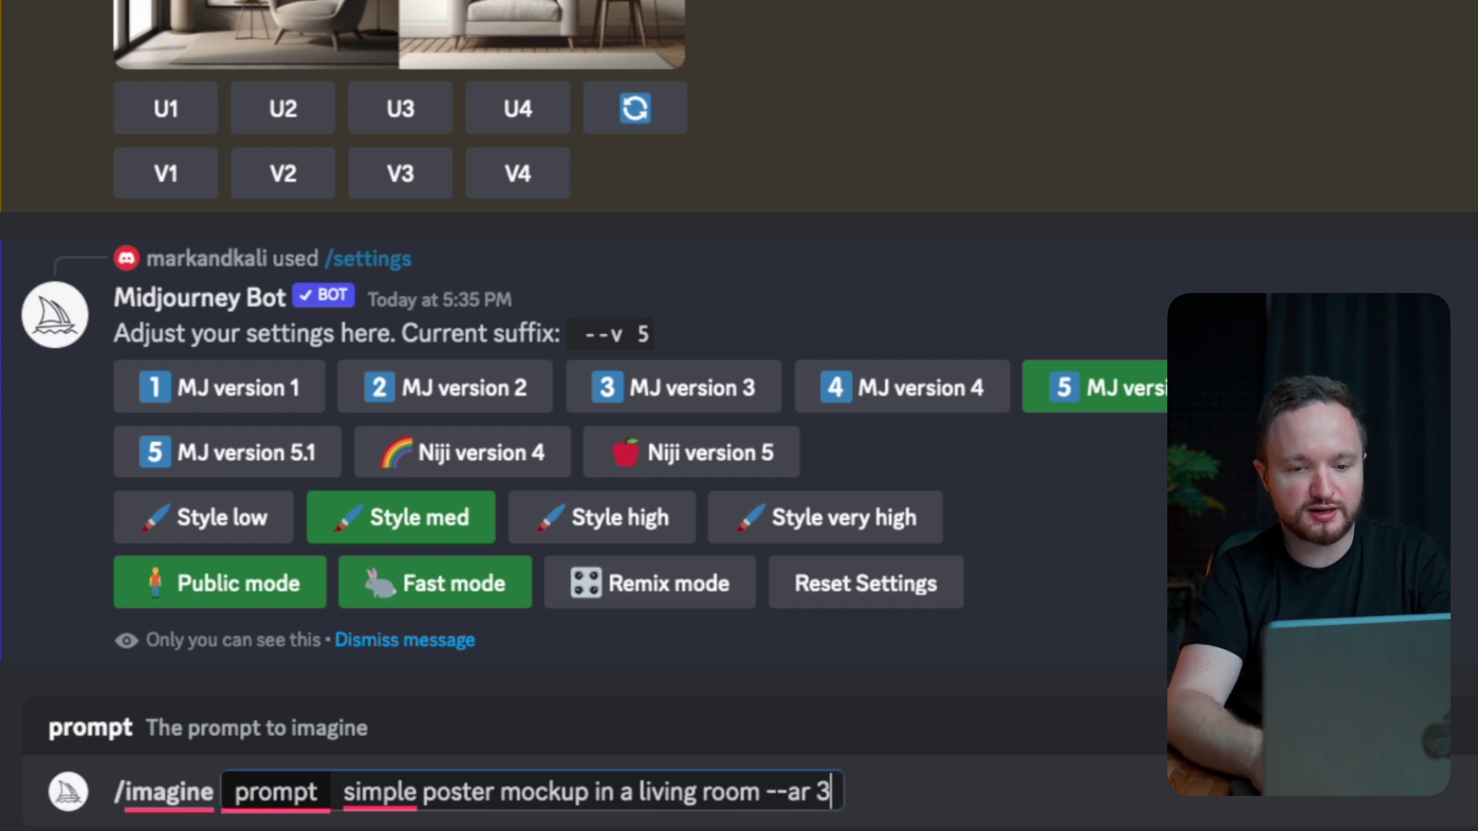
key("Return")
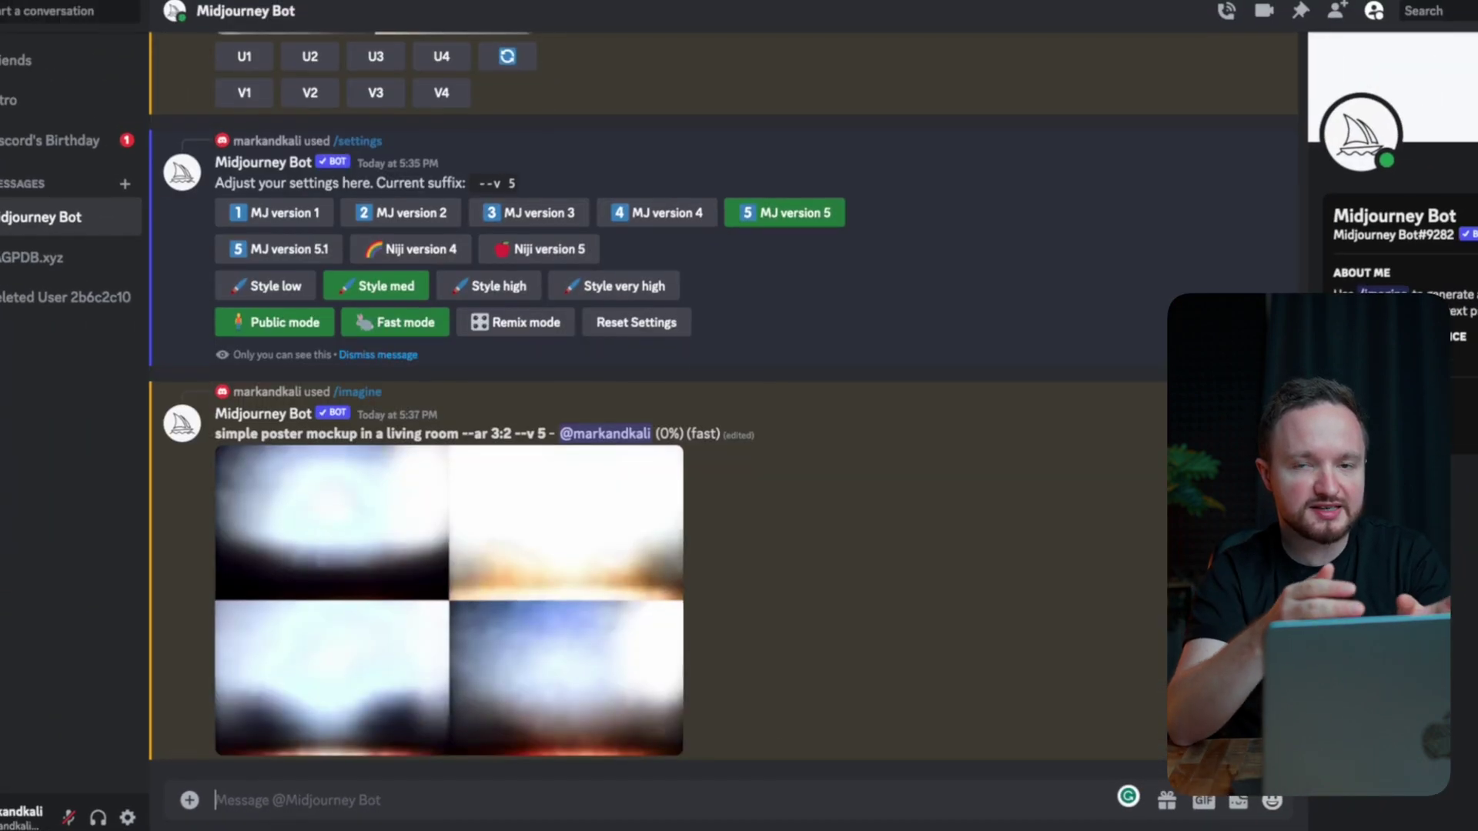
Generate images with the /imagine prompt "a simple mockup of a blank poster in a minimalist living room --ar 3:2".
left_click(218, 418)
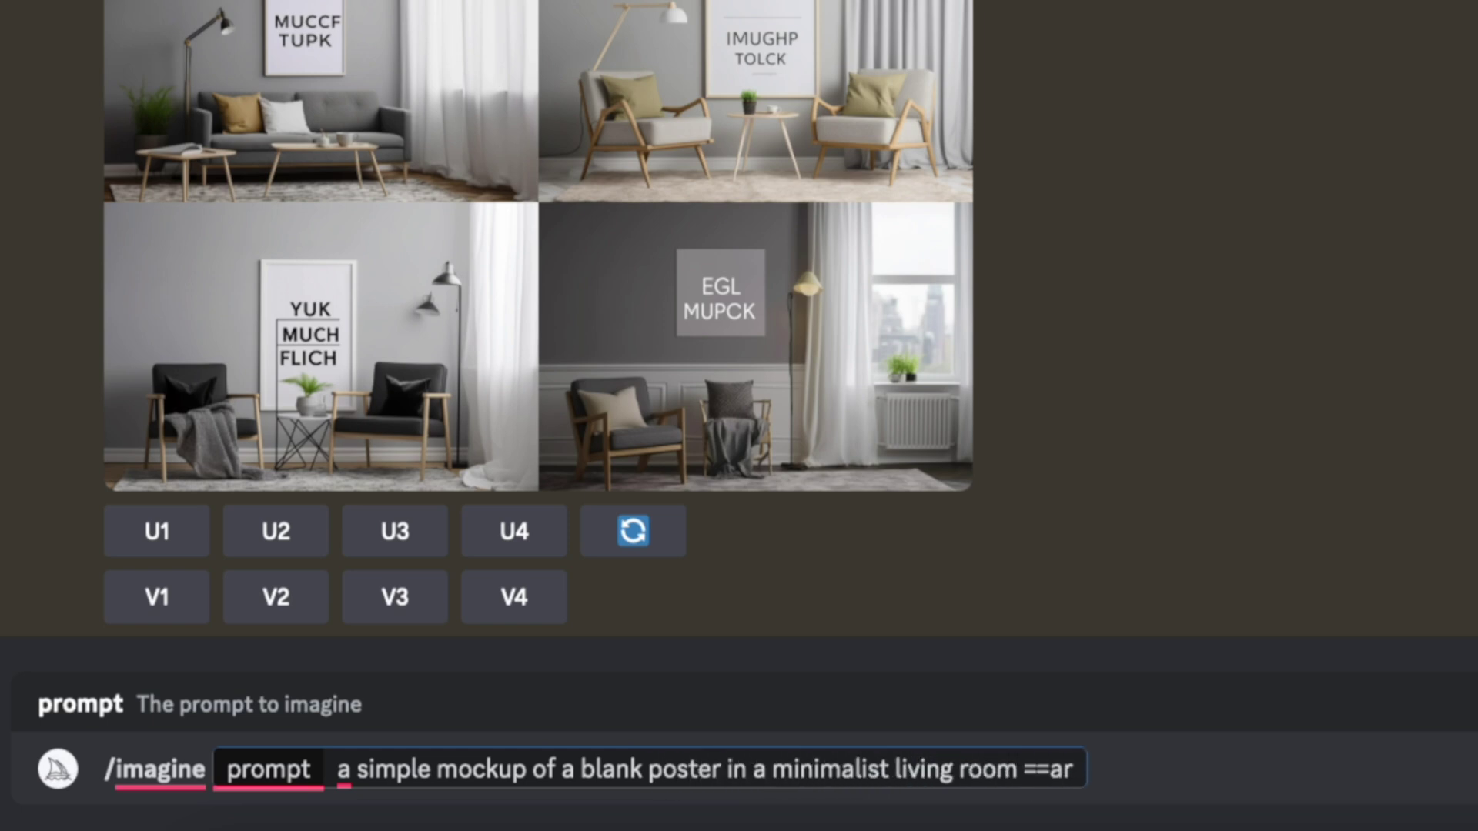
type("ar 3:2")
key("Return")
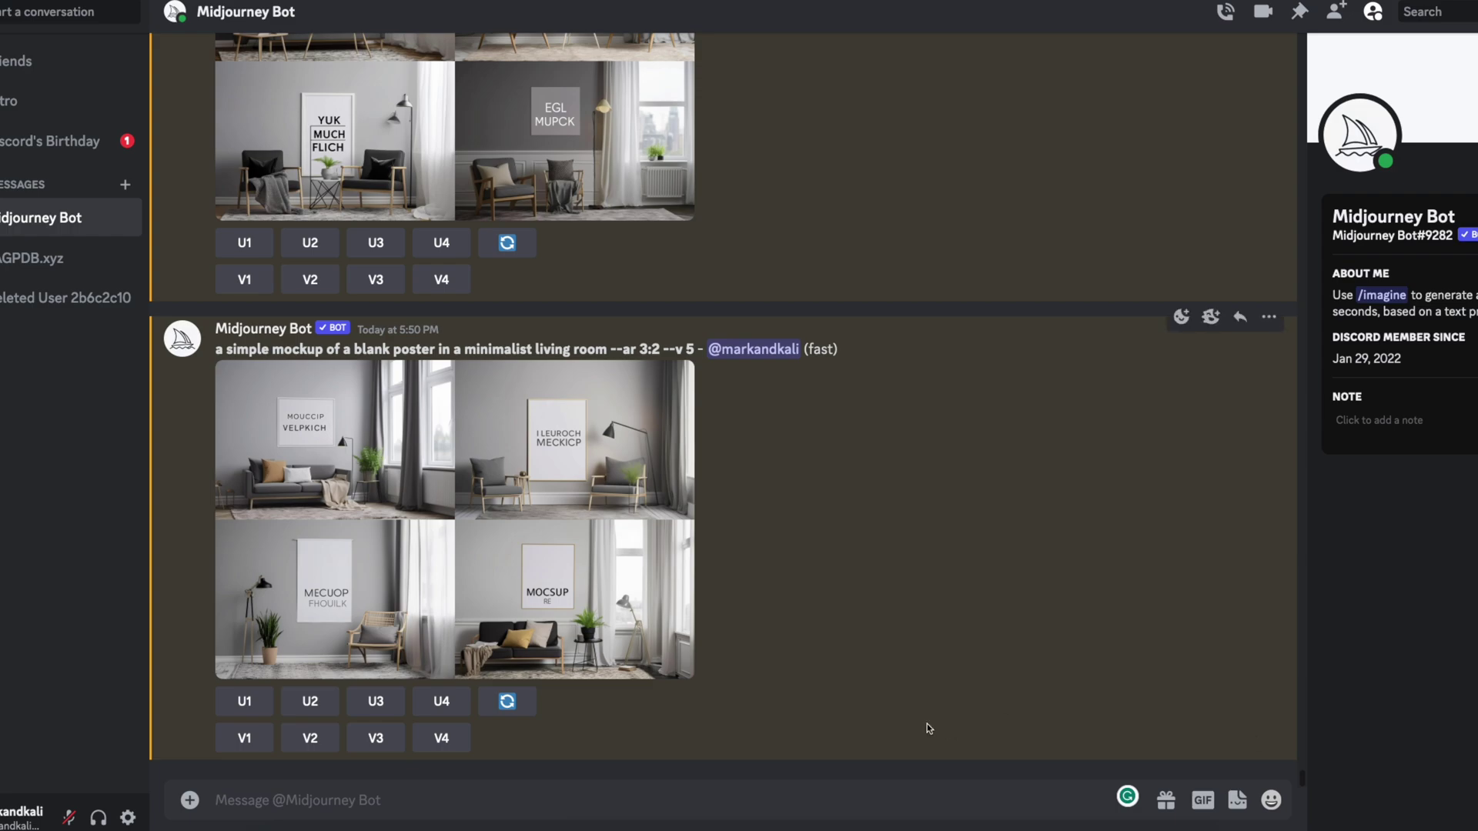
Upscale the first image of the sideview blank poster mockup grid and open it at full size.
left_click(566, 552)
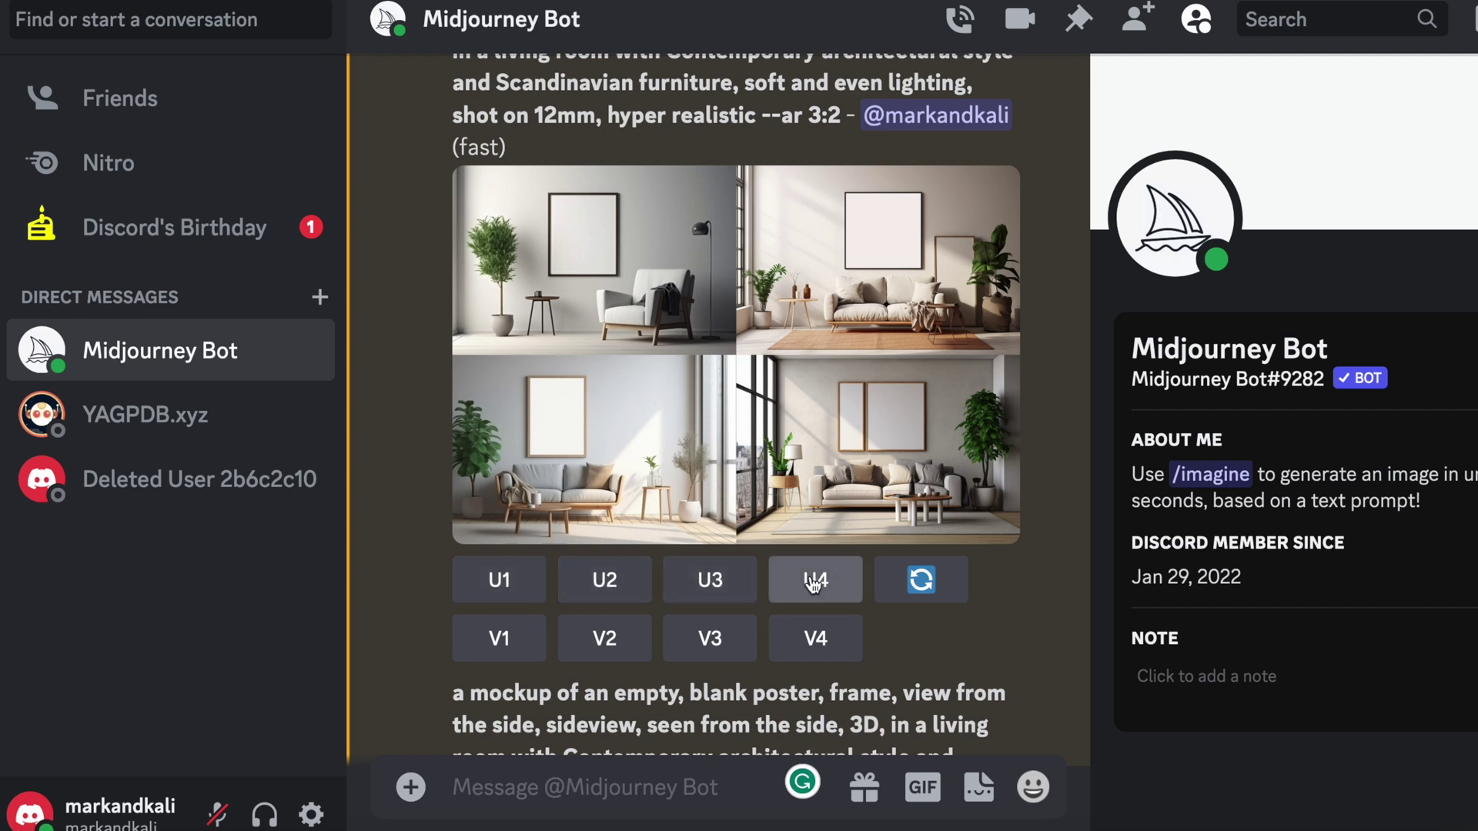
left_click(512, 587)
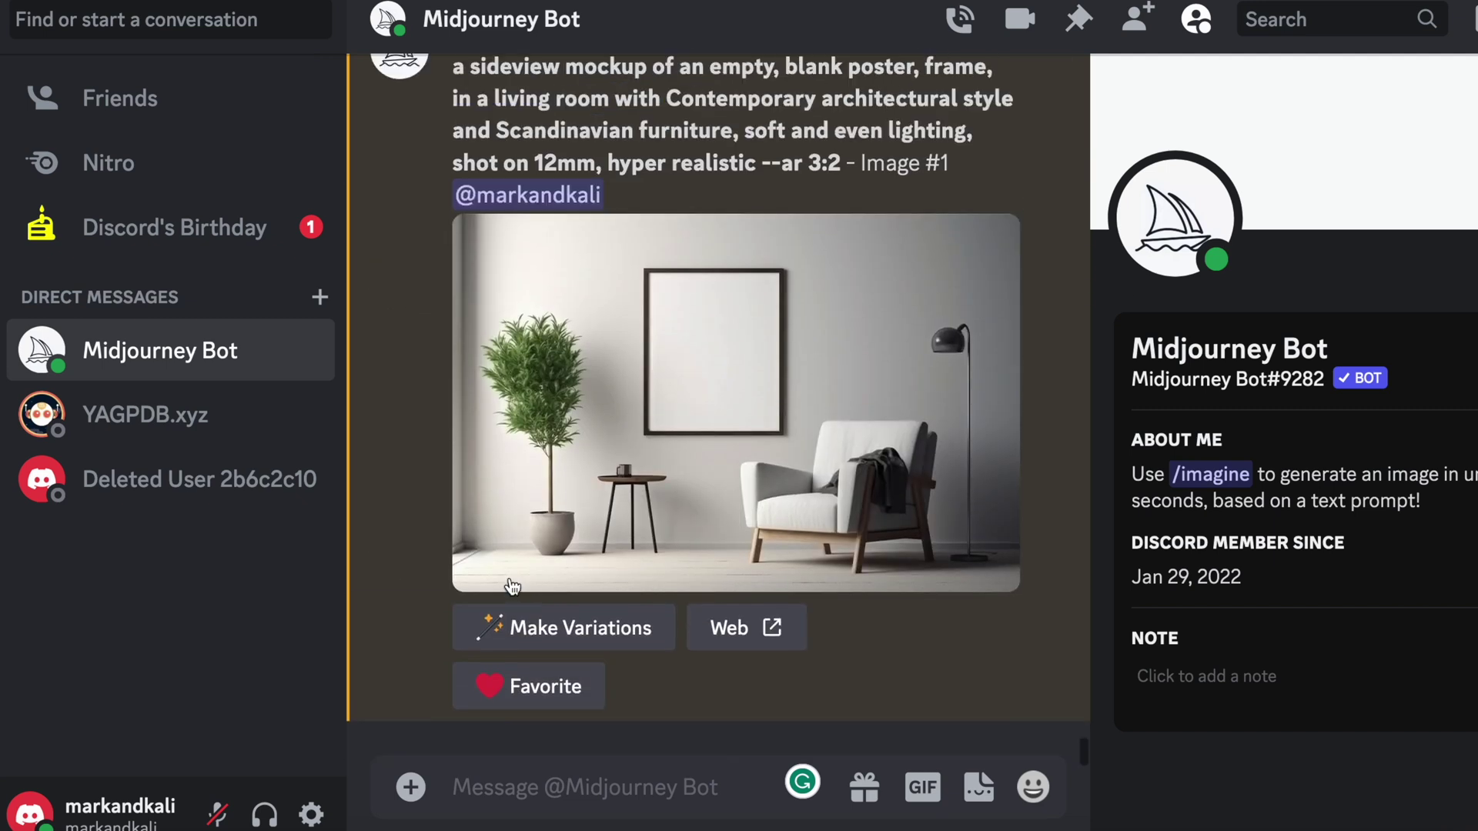
left_click(838, 435)
left_click(389, 723)
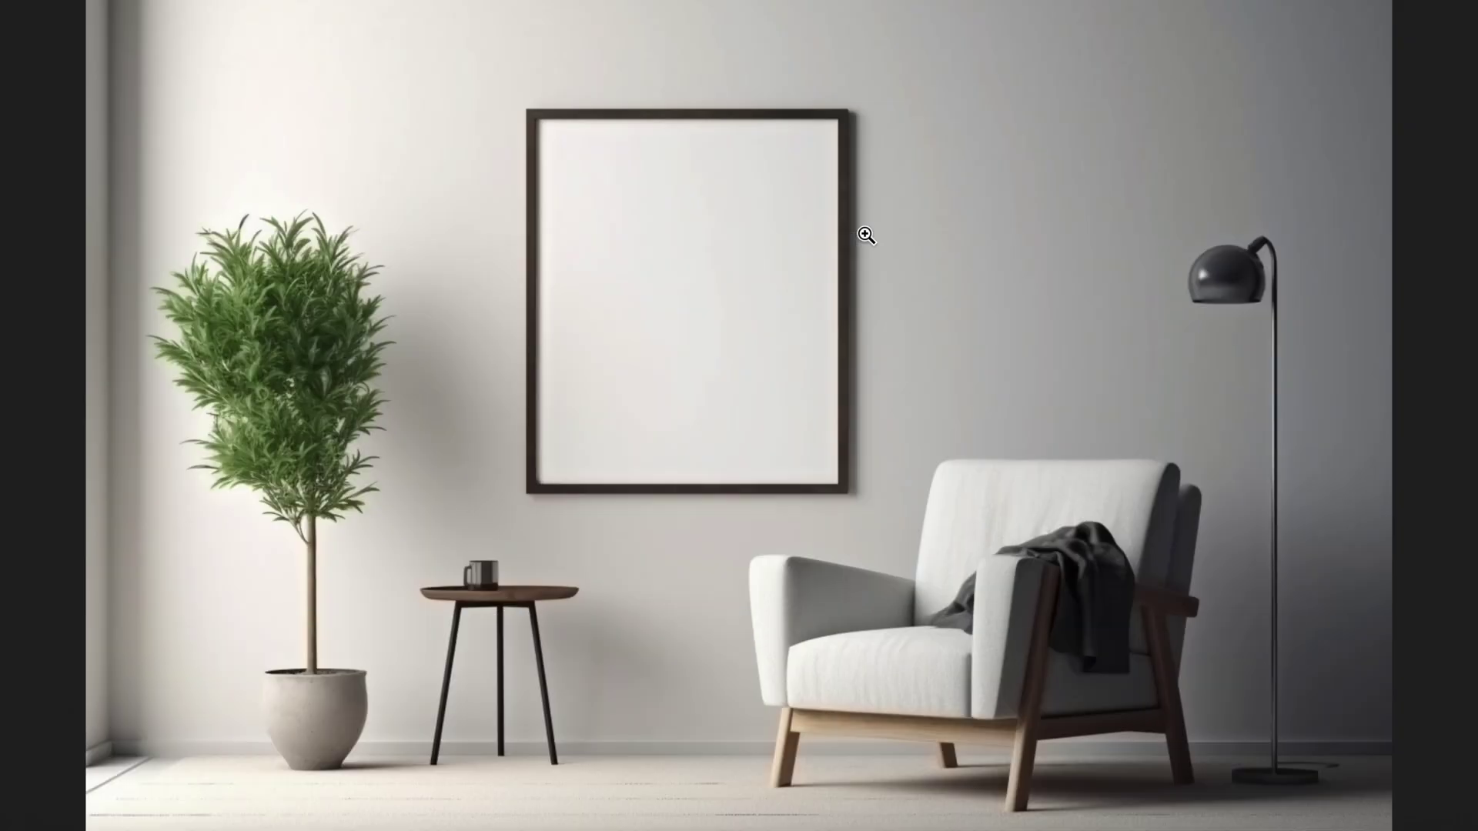
right_click(865, 233)
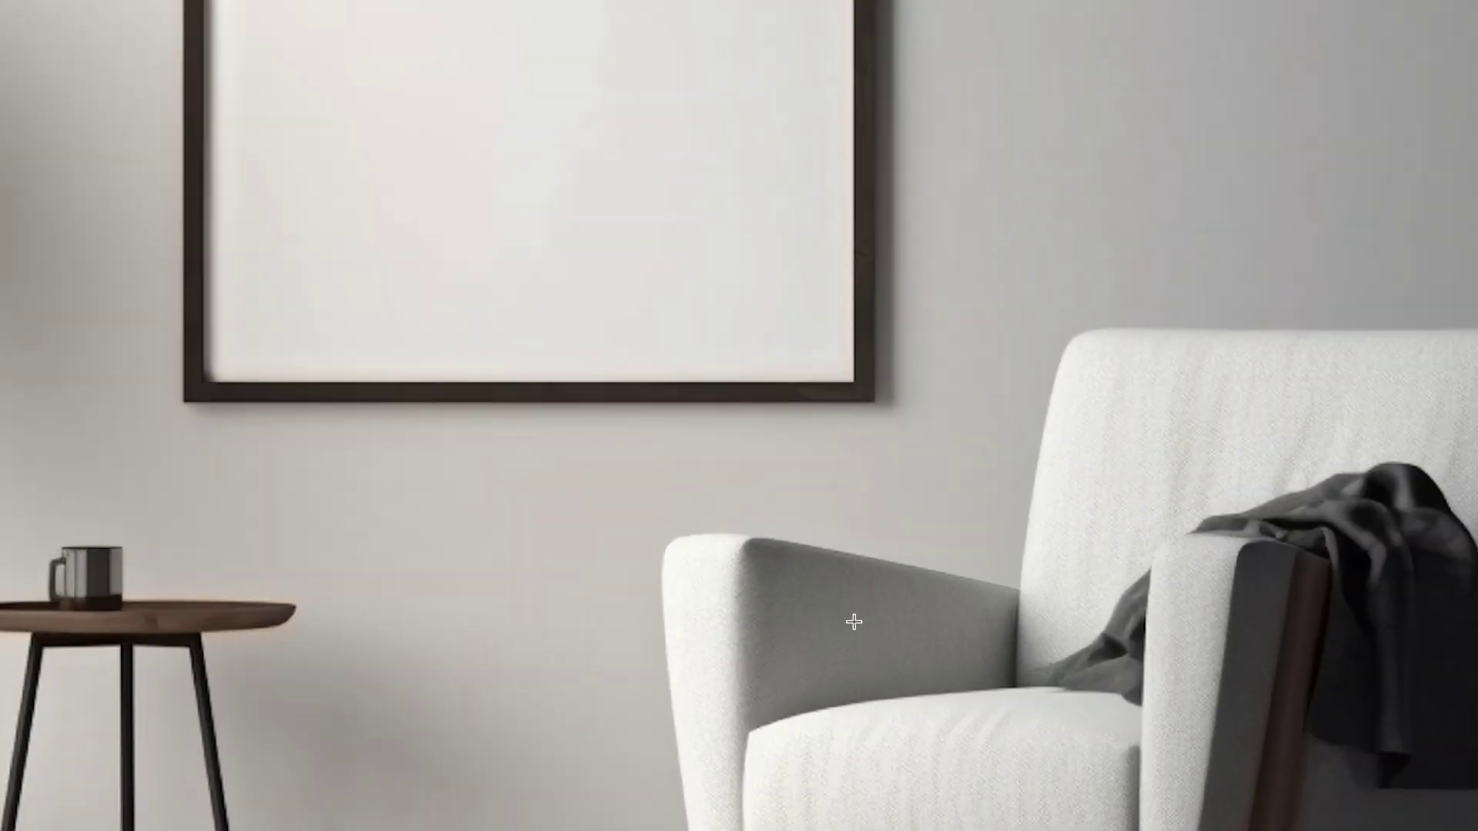
left_click(859, 627)
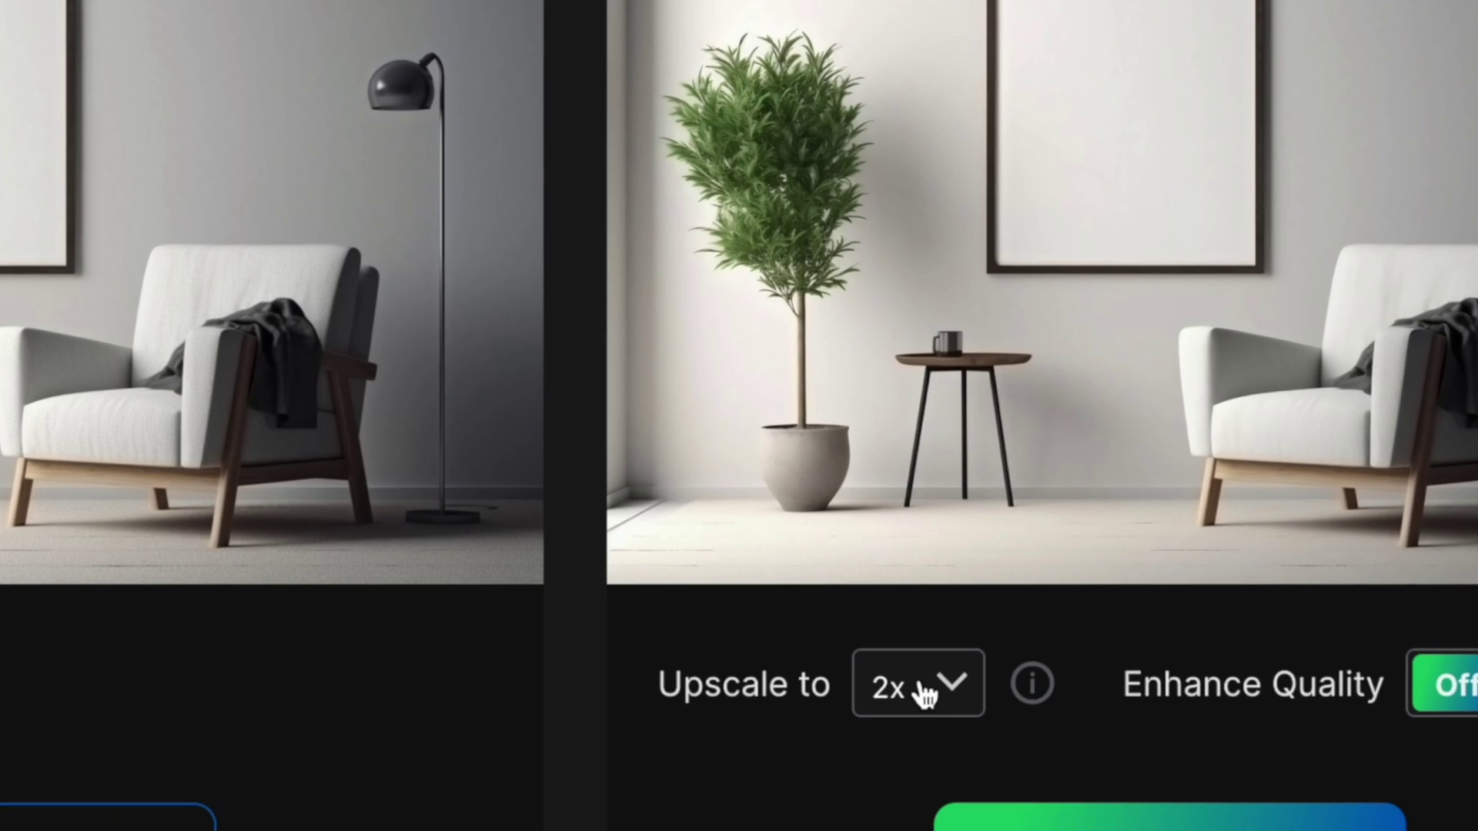
Set the upscale factor of the living room image to 4x.
left_click(927, 709)
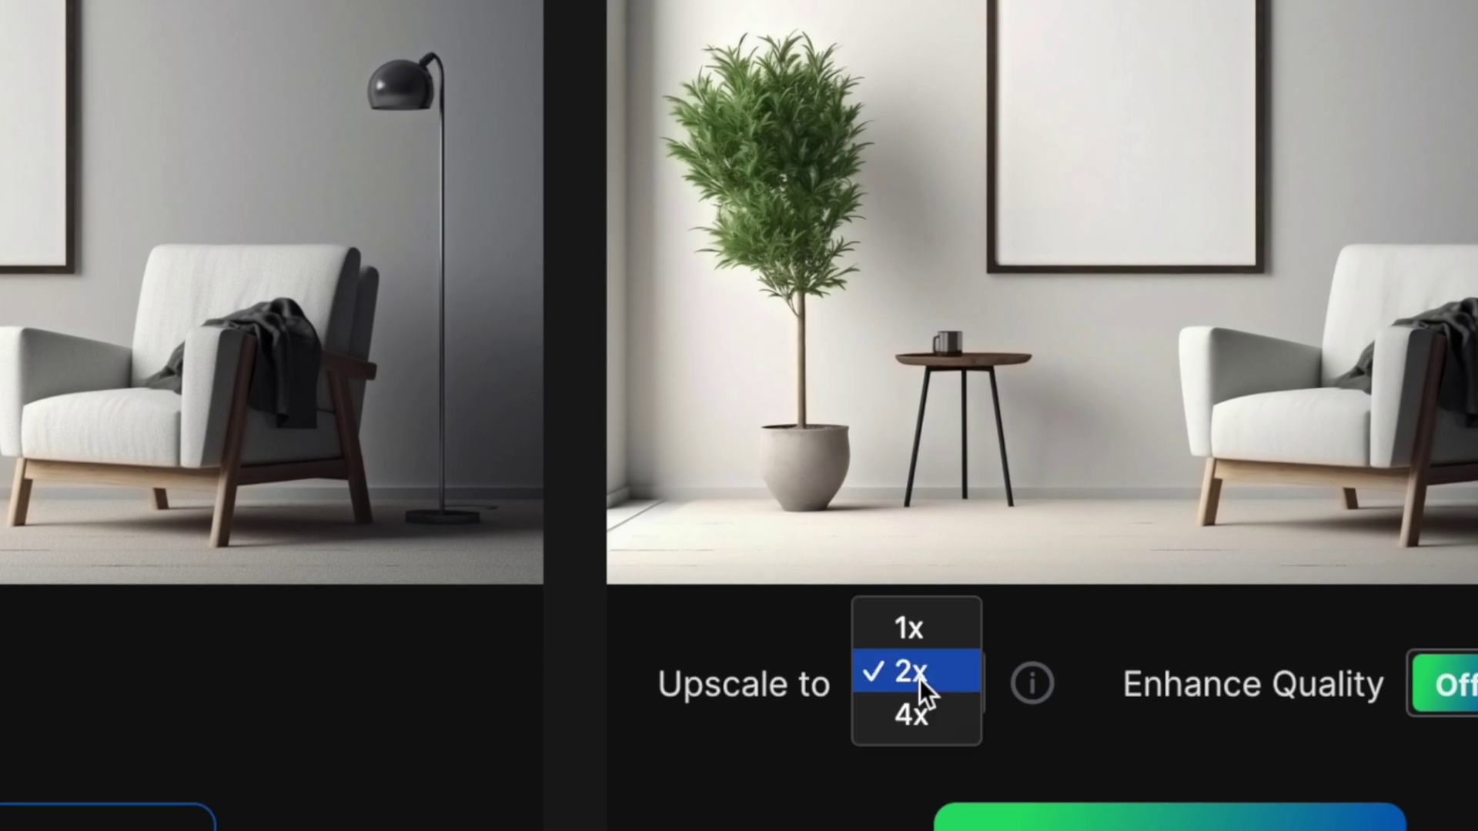
left_click(922, 716)
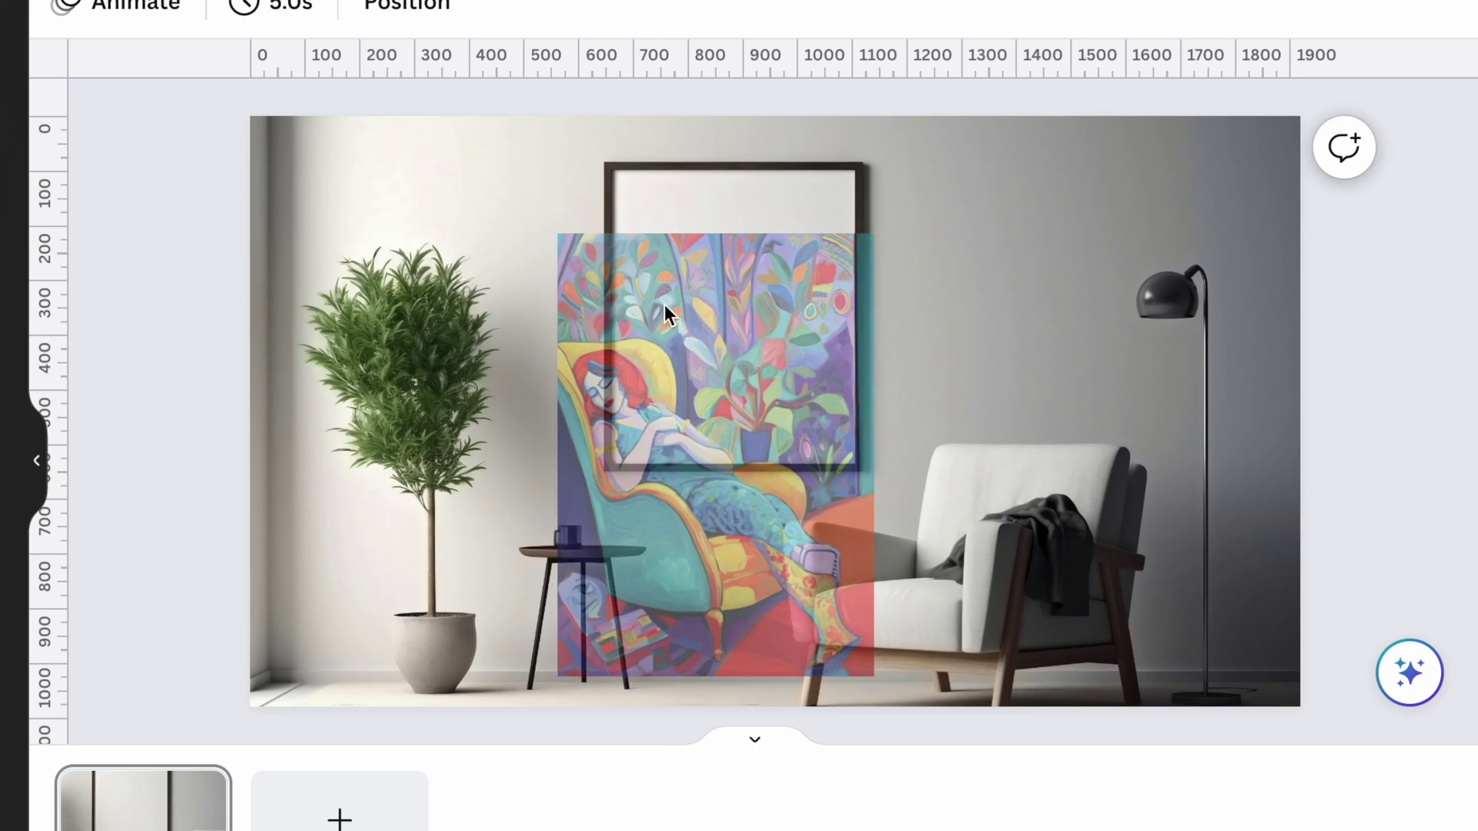
Move the colourful painting of the woman in an armchair onto the blank poster and resize it to the frame.
left_click_drag(666, 313, 678, 315)
left_click_drag(885, 660, 776, 475)
left_click_drag(696, 382, 853, 316)
left_click_drag(733, 449, 732, 462)
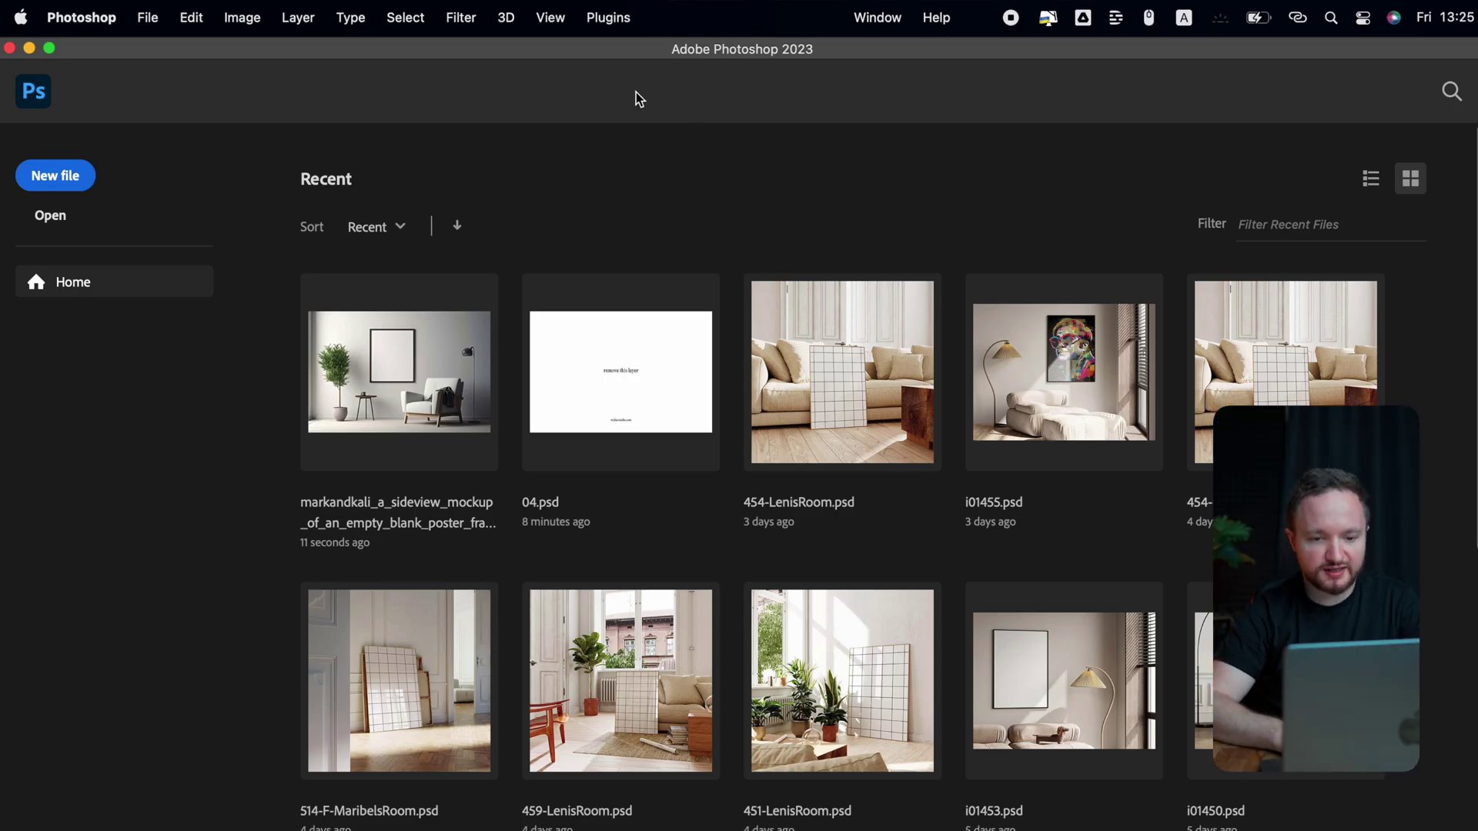
Open the transformed sideview mockup PNG from the Mockups folder in Photoshop.
left_click(148, 17)
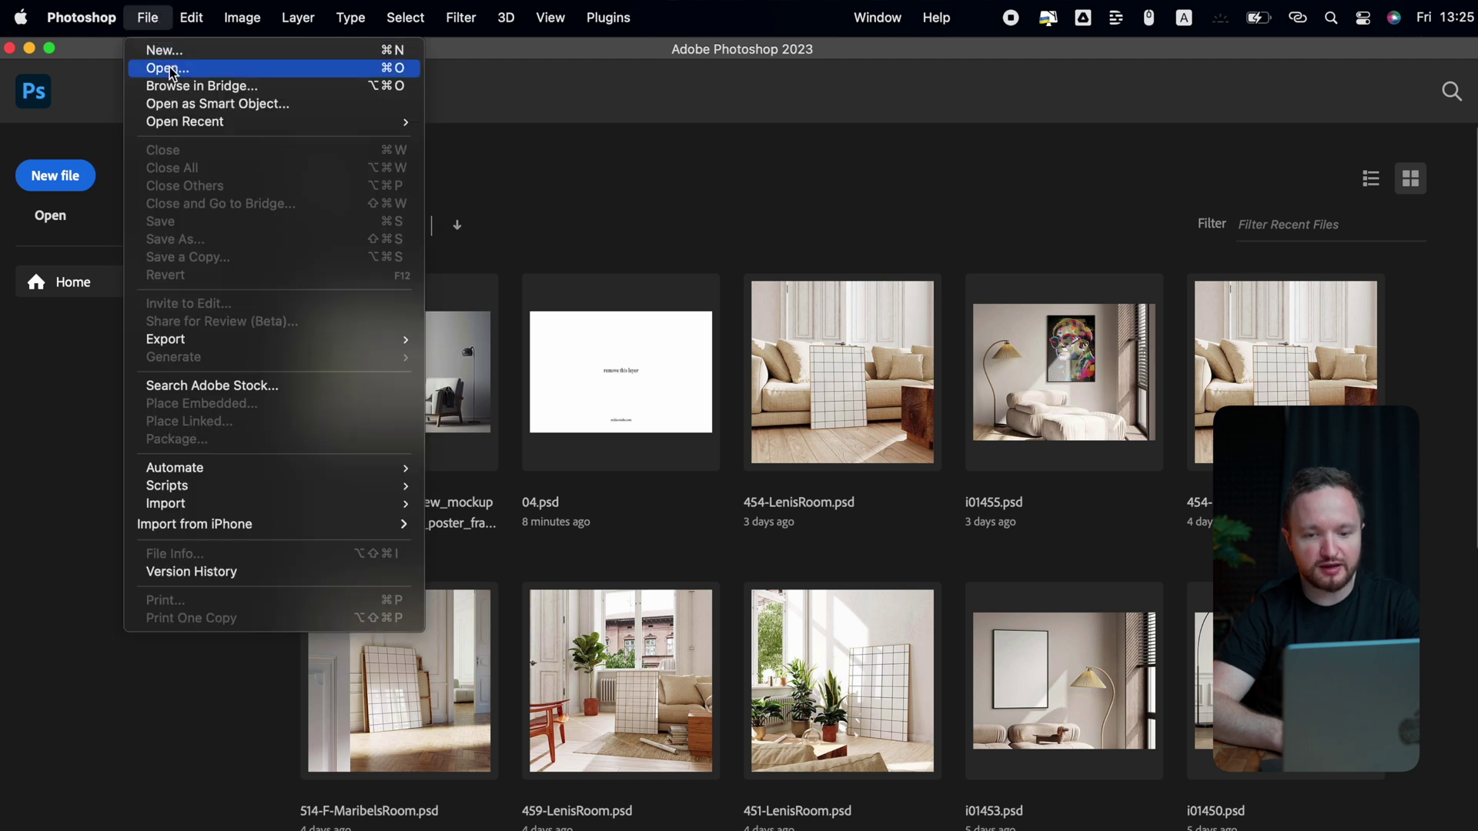
left_click(169, 68)
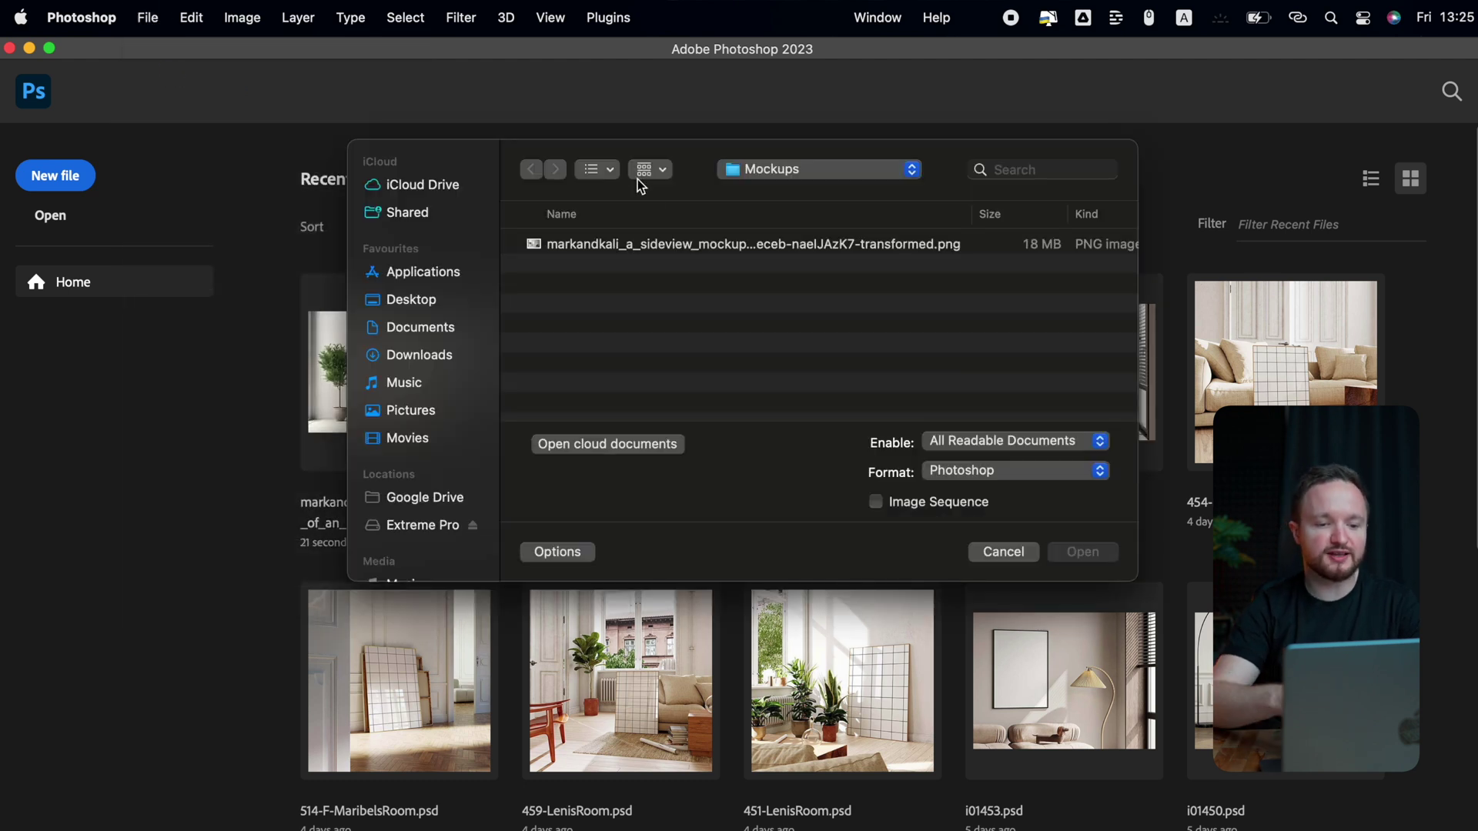
left_click(655, 246)
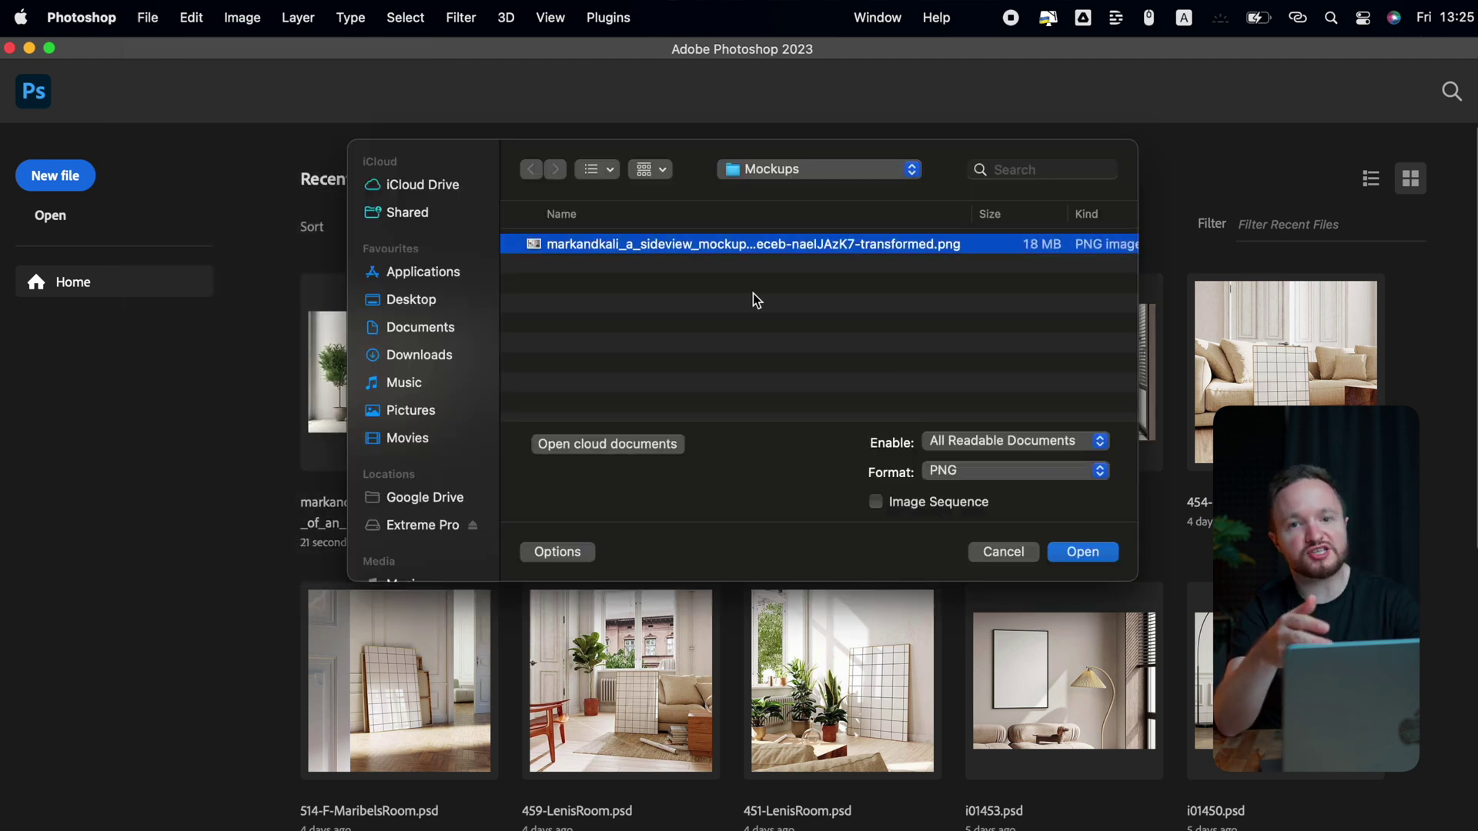
left_click(1084, 557)
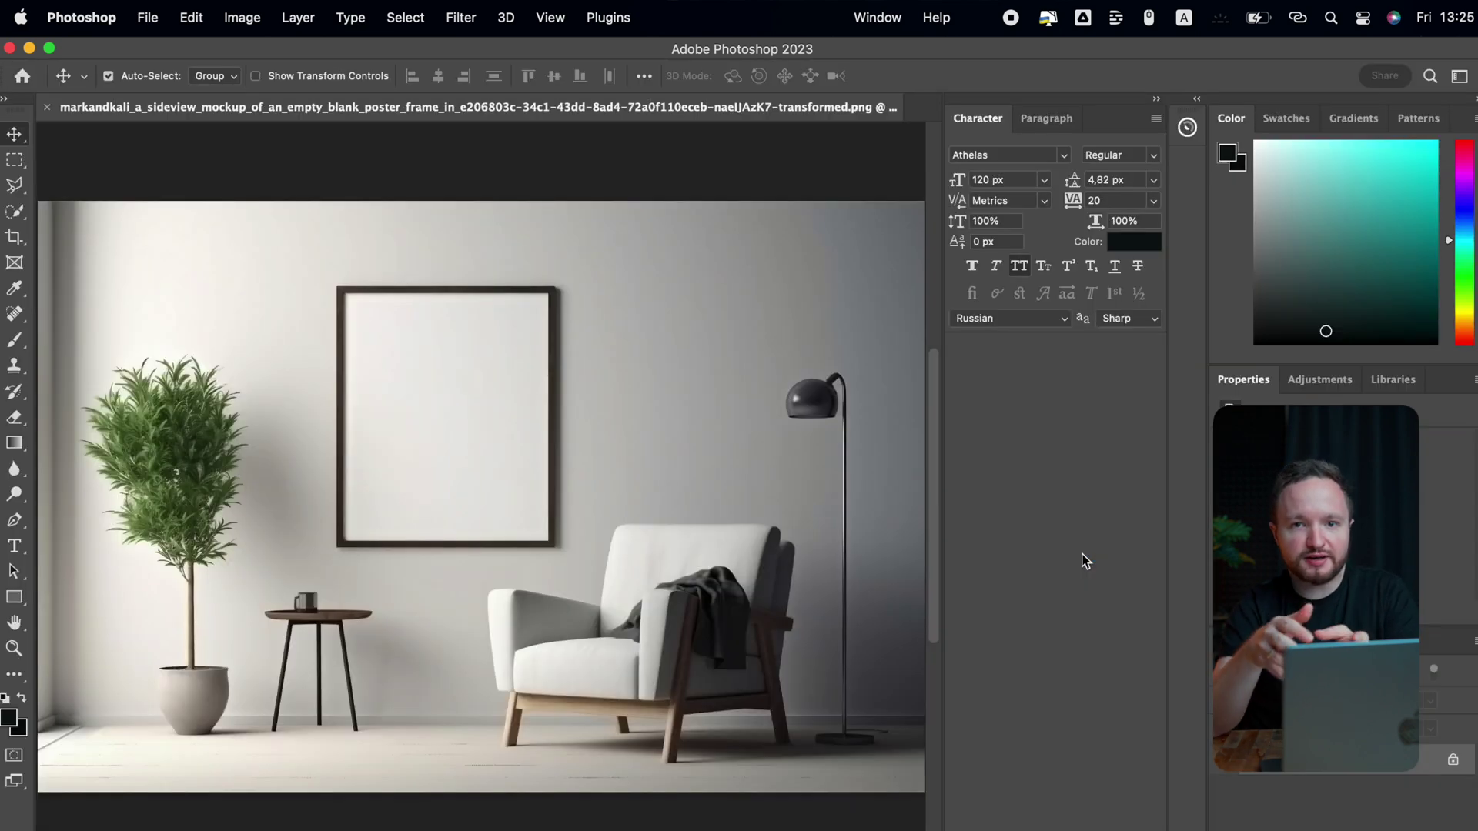
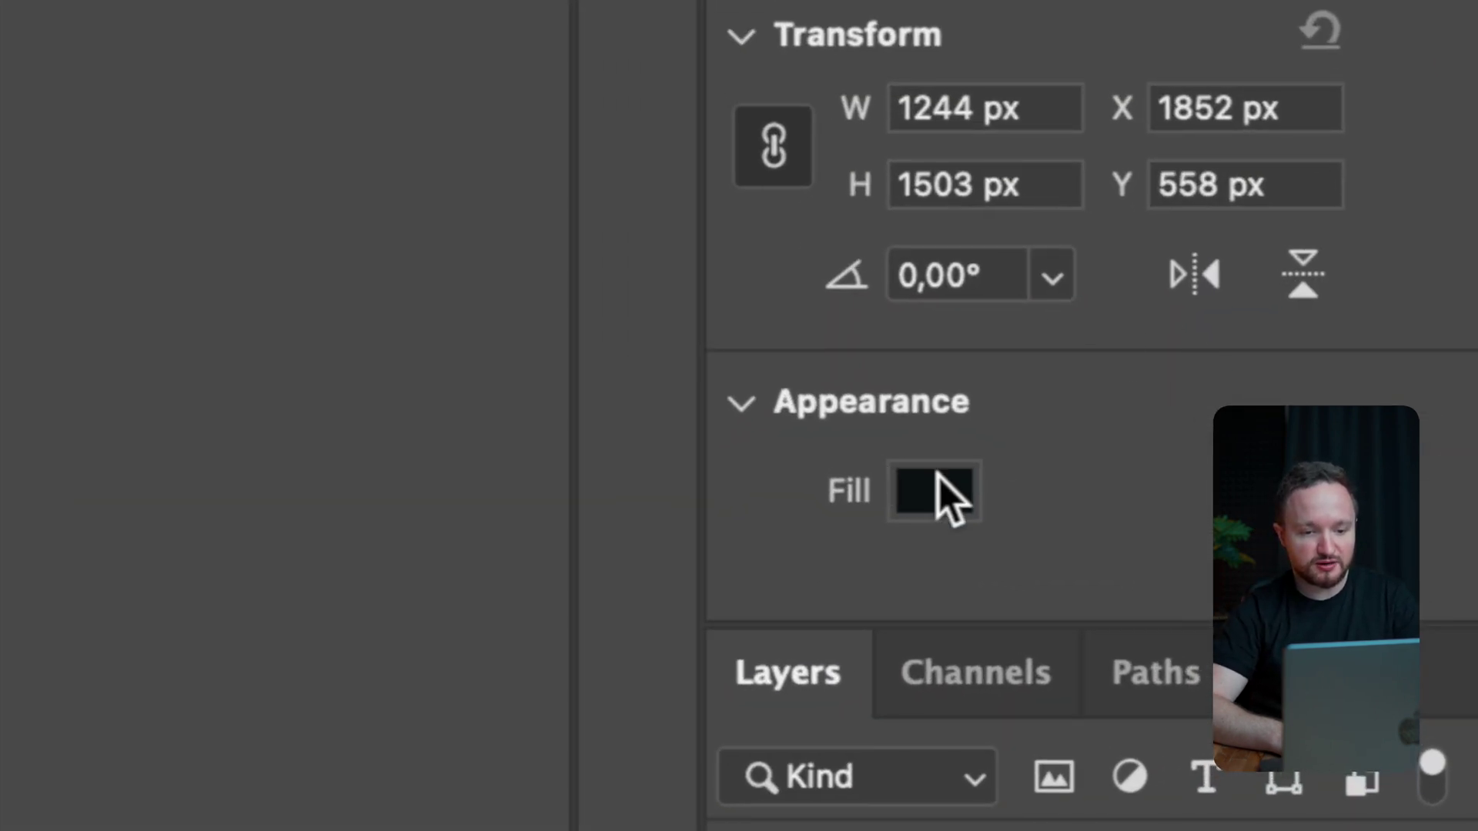
Set the rectangle's fill to white and convert its layer to a smart object.
left_click(939, 478)
left_click(737, 603)
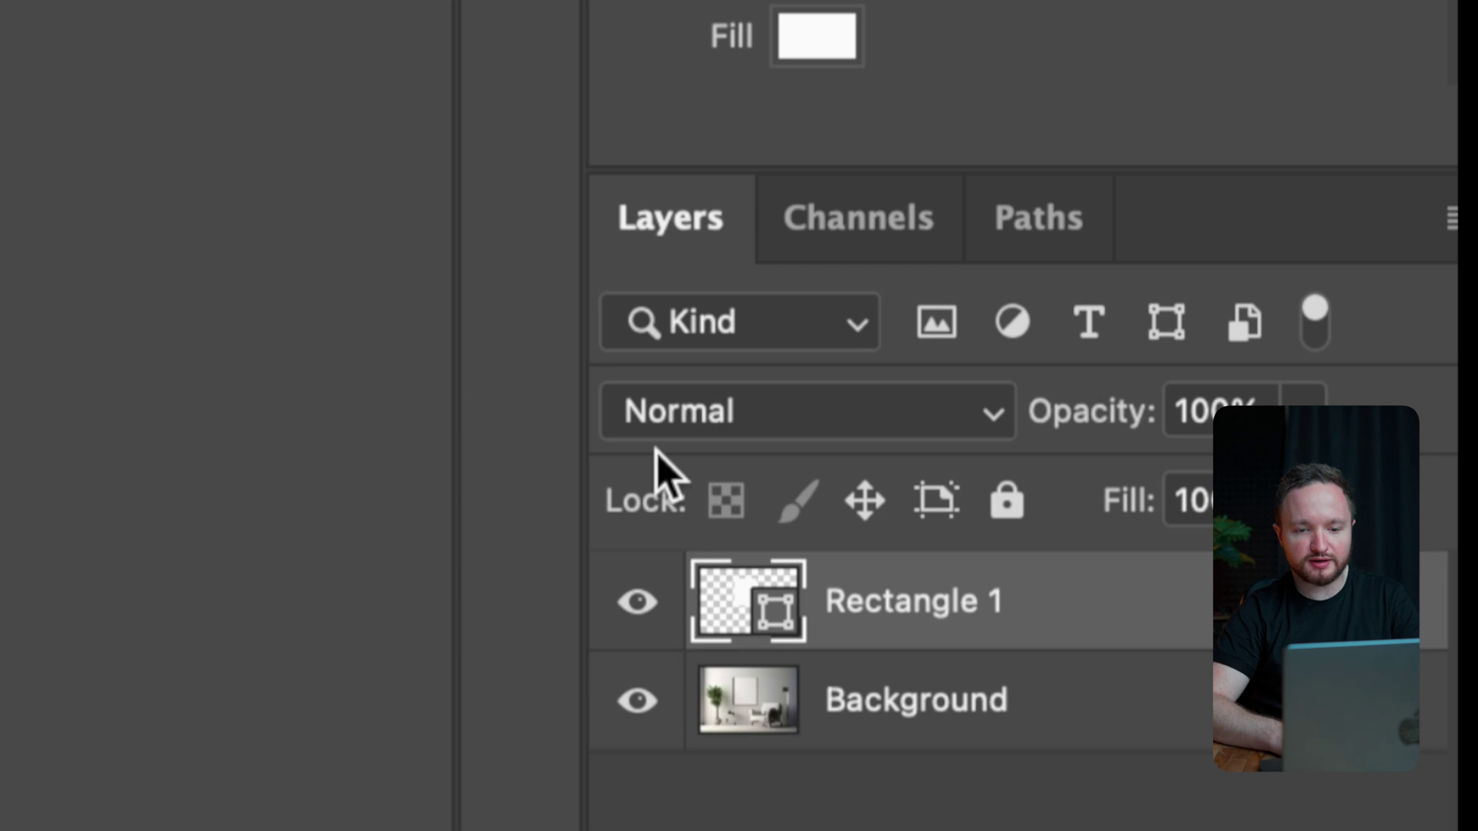
right_click(844, 585)
scroll(462, 693, "down", 10)
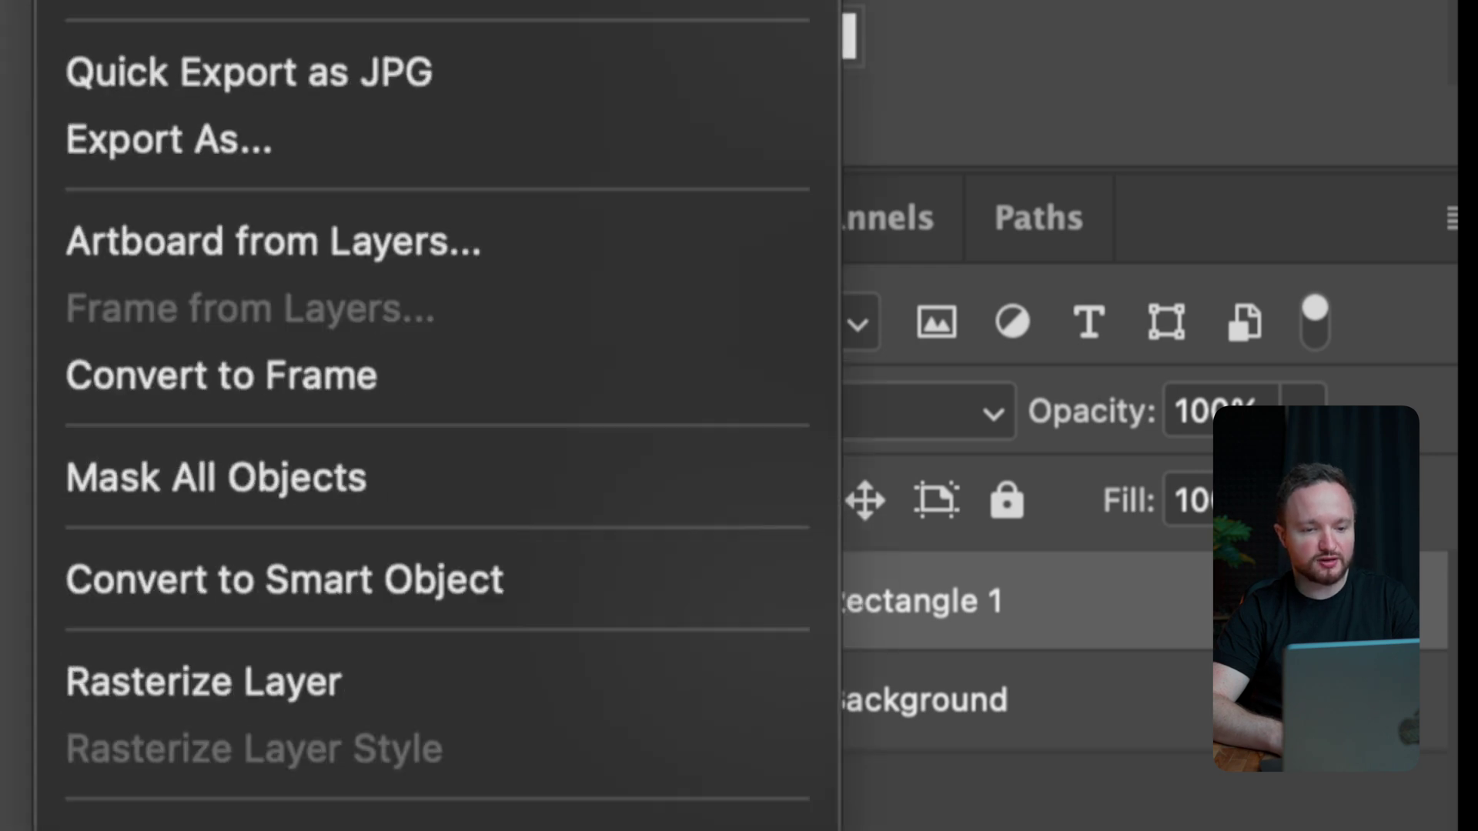
left_click(344, 598)
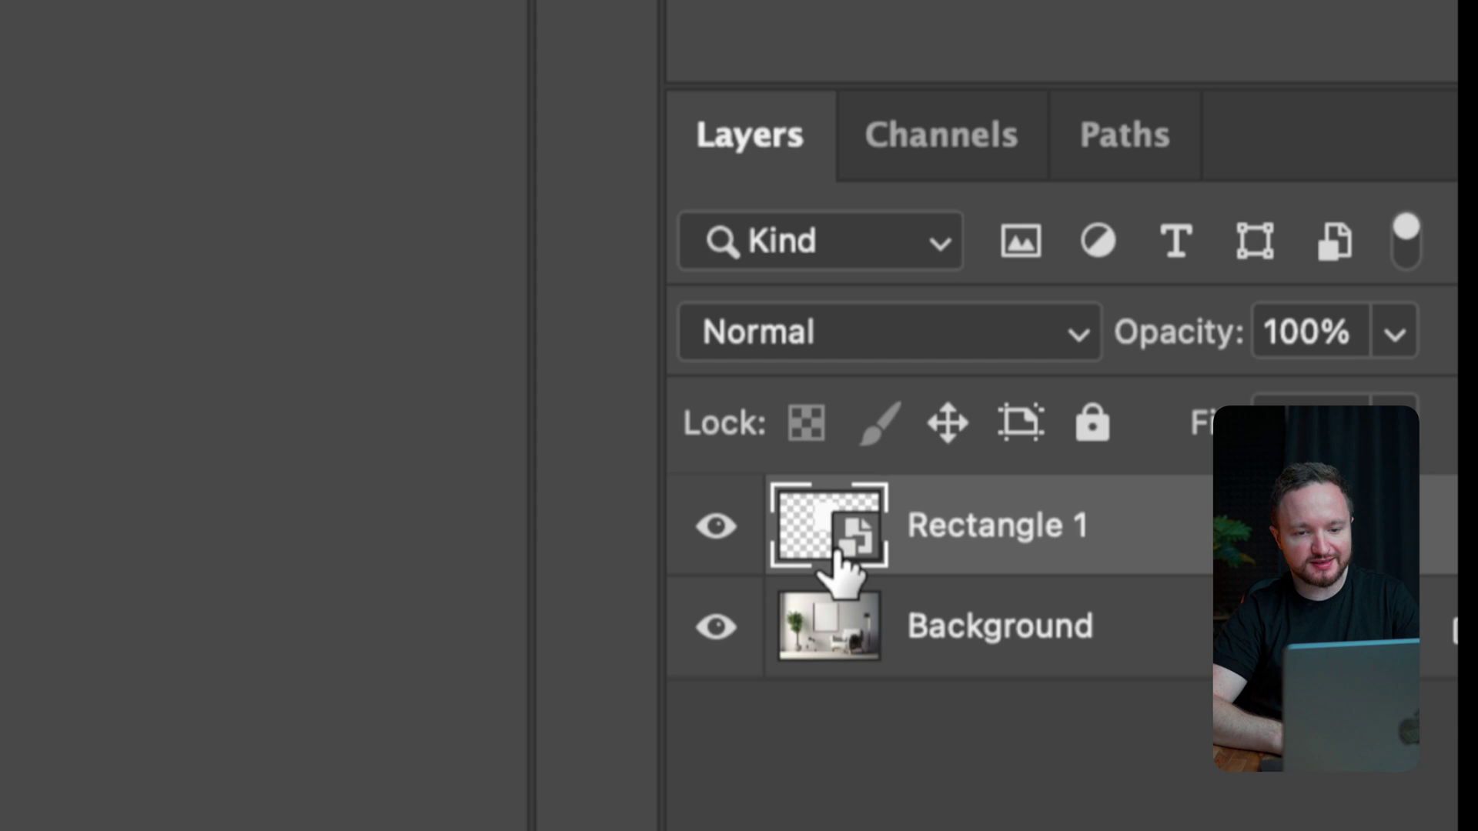
Place International.jpg inside the rectangle's smart object and scale it to about 1259 × 1763 px so it covers the canvas.
double_click(835, 551)
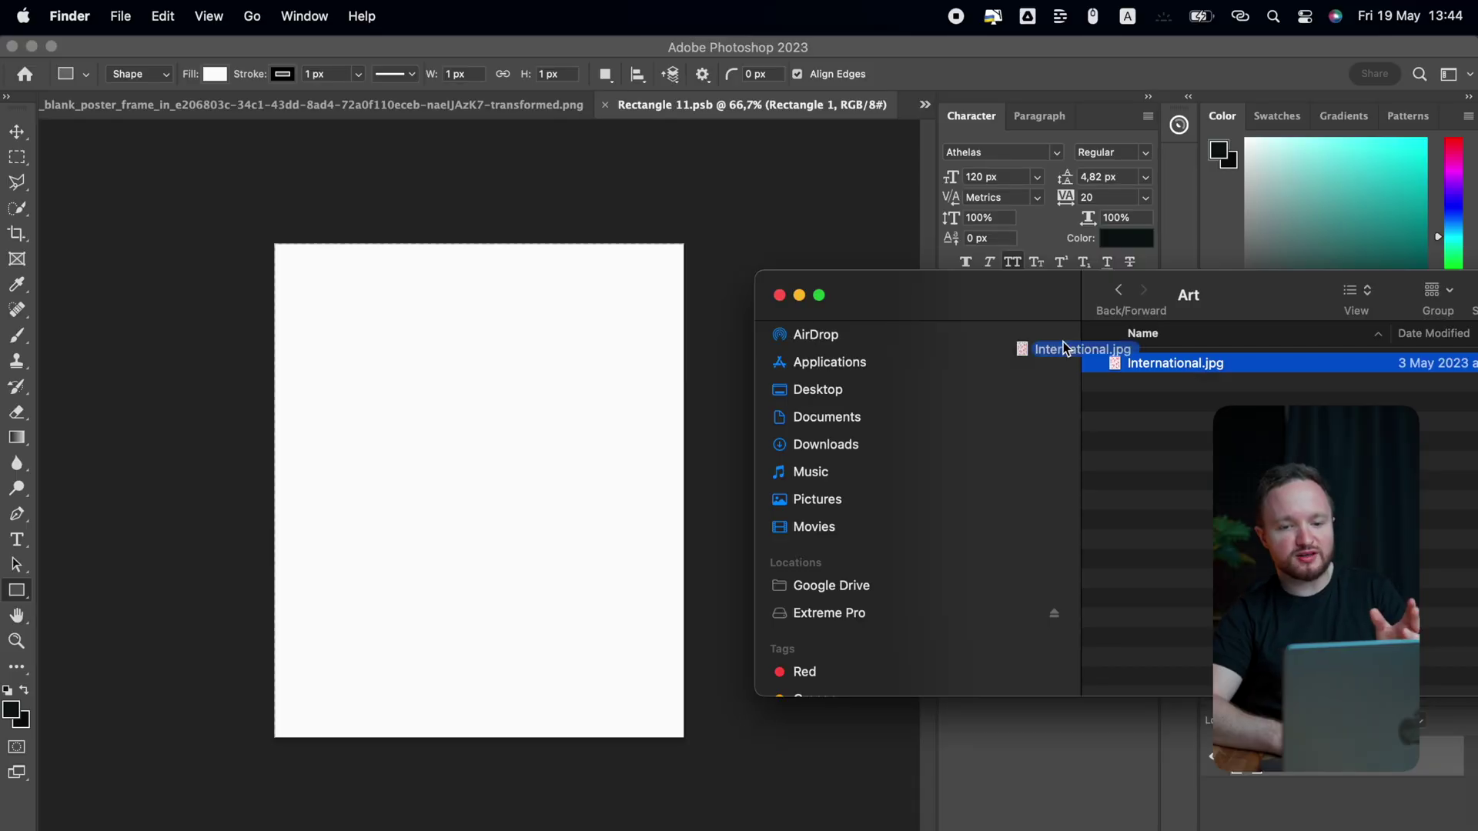
left_click_drag(1108, 355, 496, 414)
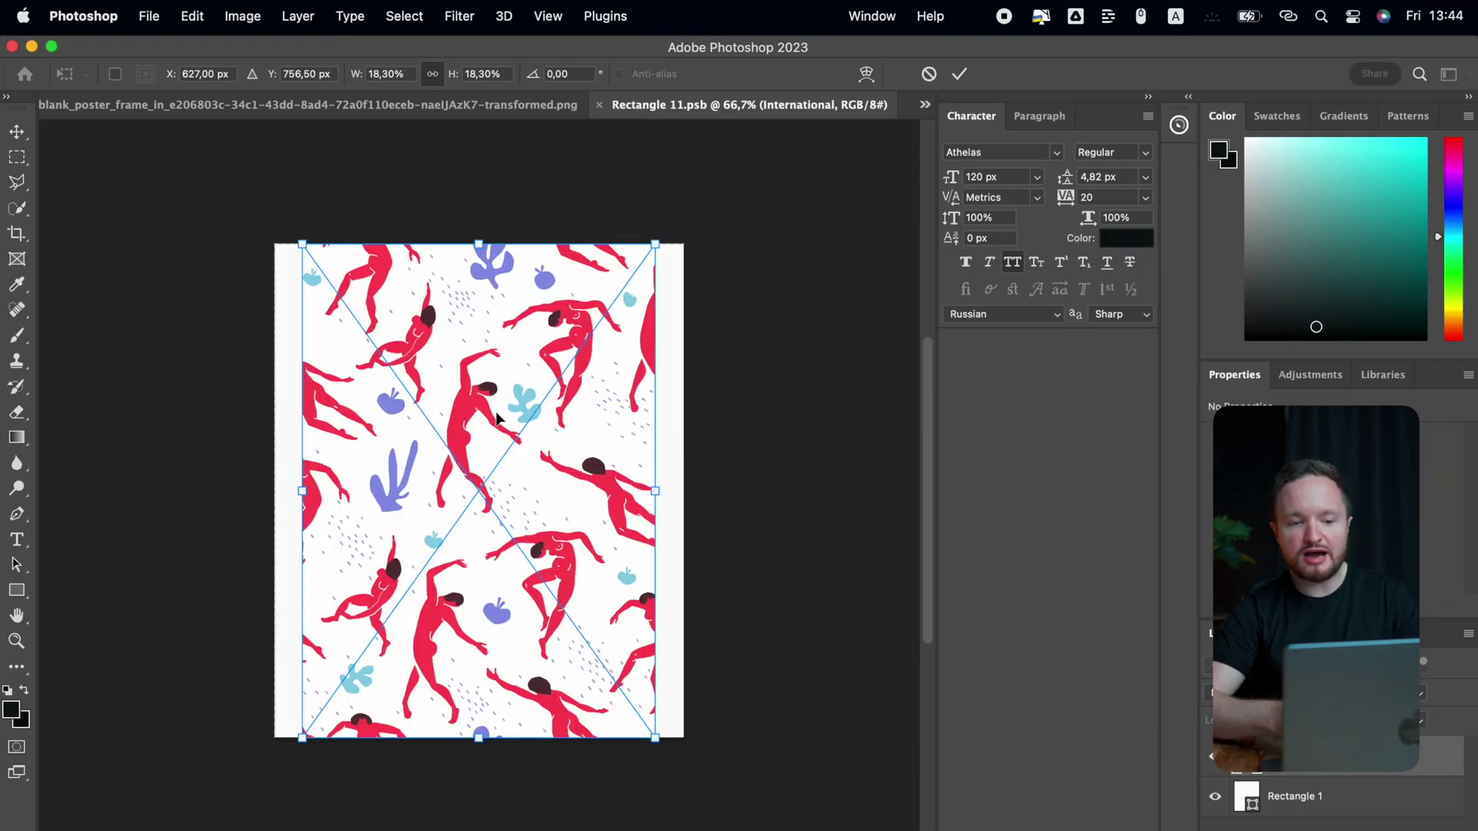
left_click_drag(298, 245, 236, 230)
left_click_drag(661, 739, 705, 781)
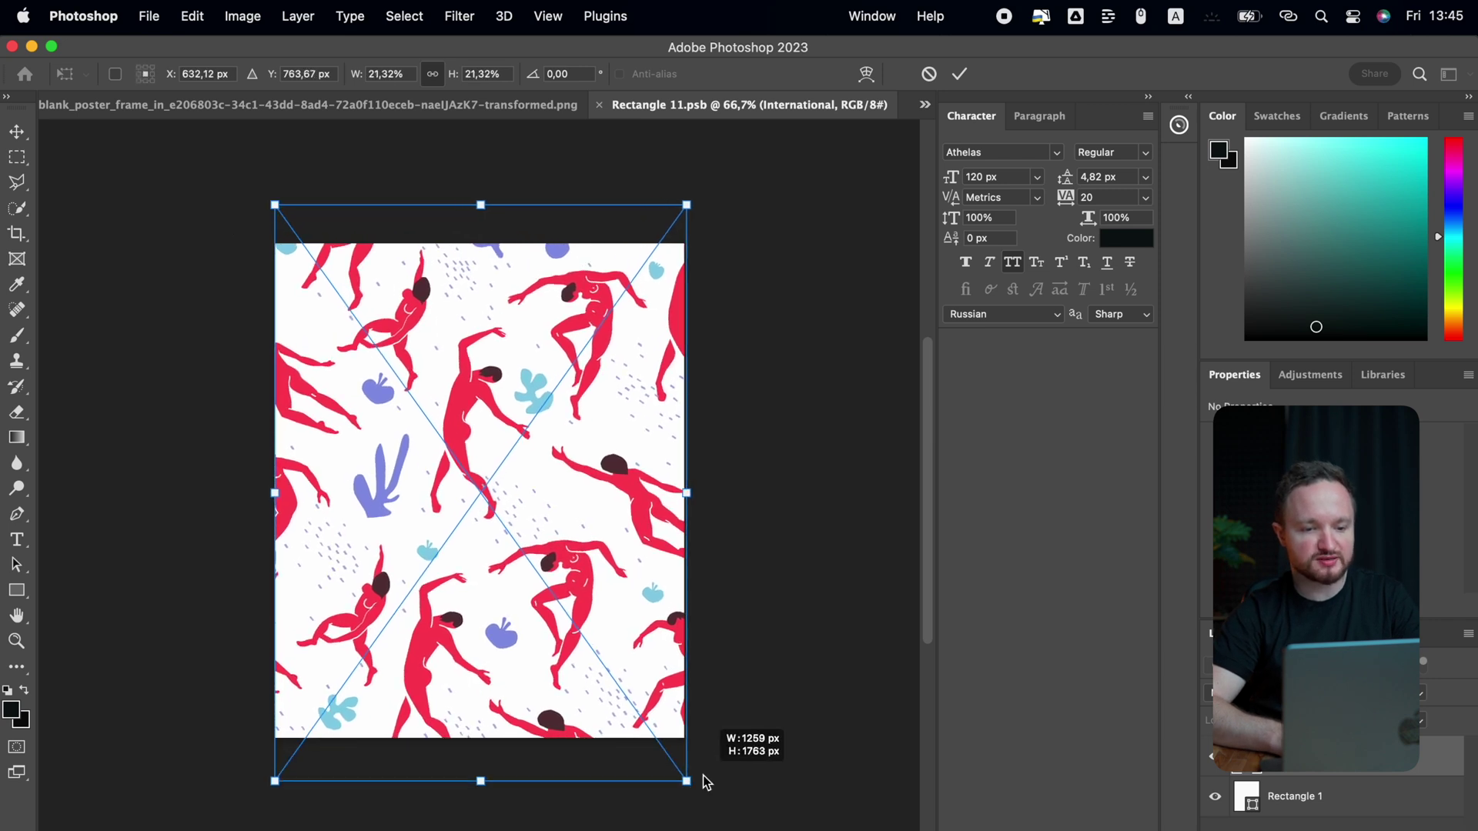
key("Return")
key("u")
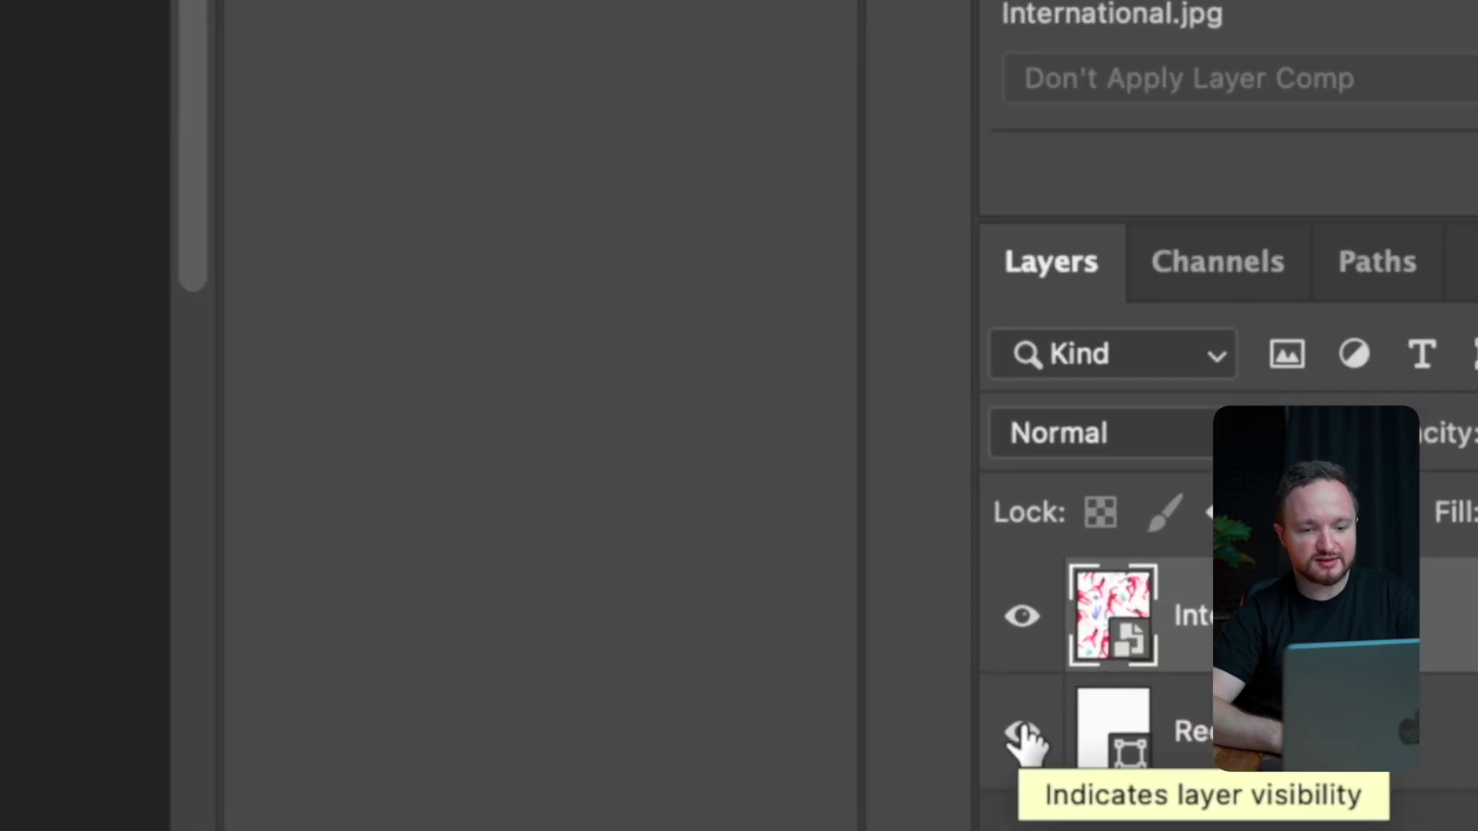
Hide the white rectangle layer beneath the artwork and save the smart object.
left_click(1023, 735)
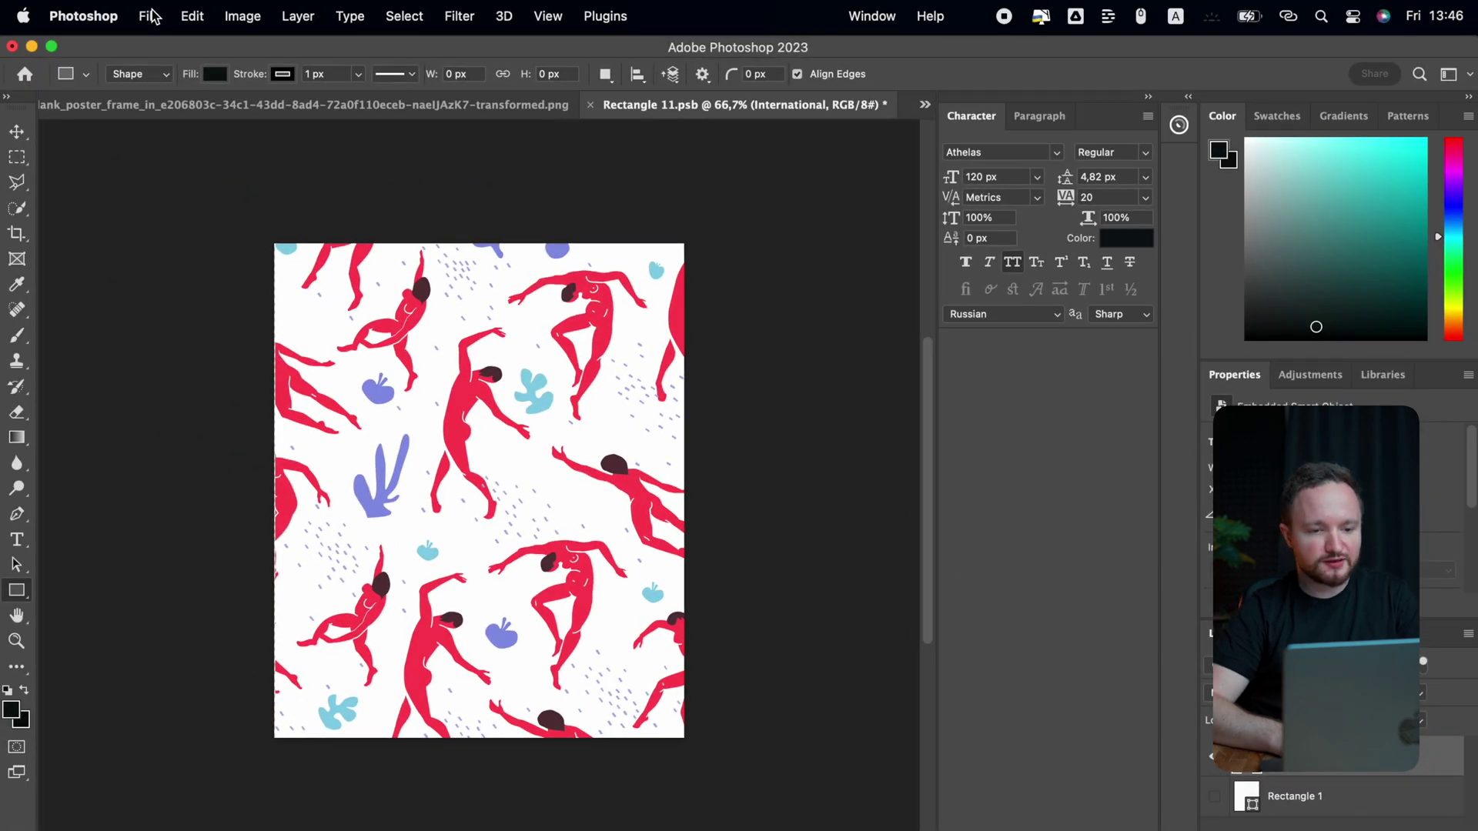
left_click(149, 15)
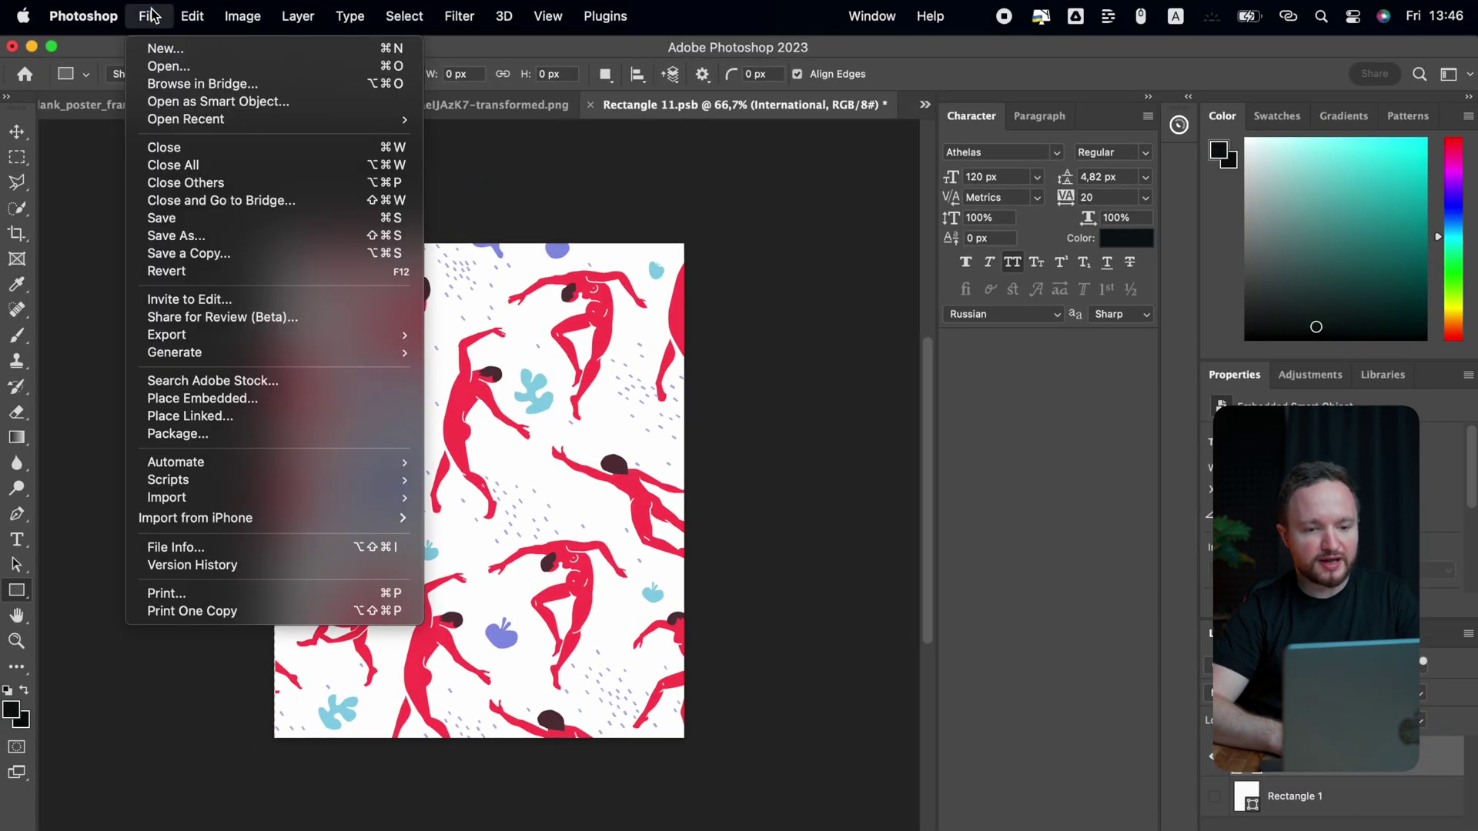
left_click(169, 219)
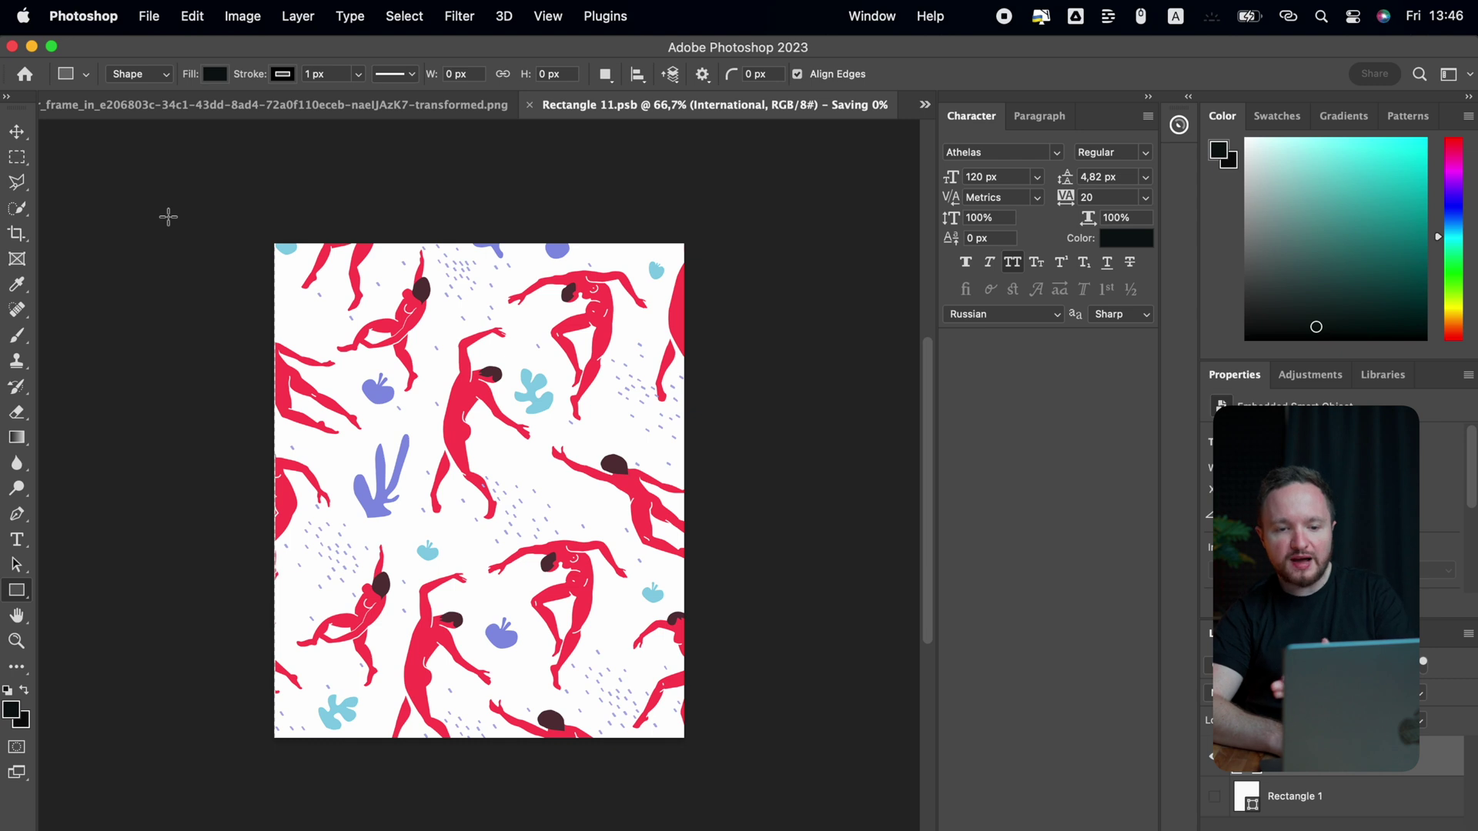
Return to the living room mockup document and examine the framed artwork within the whole scene.
left_click(175, 106)
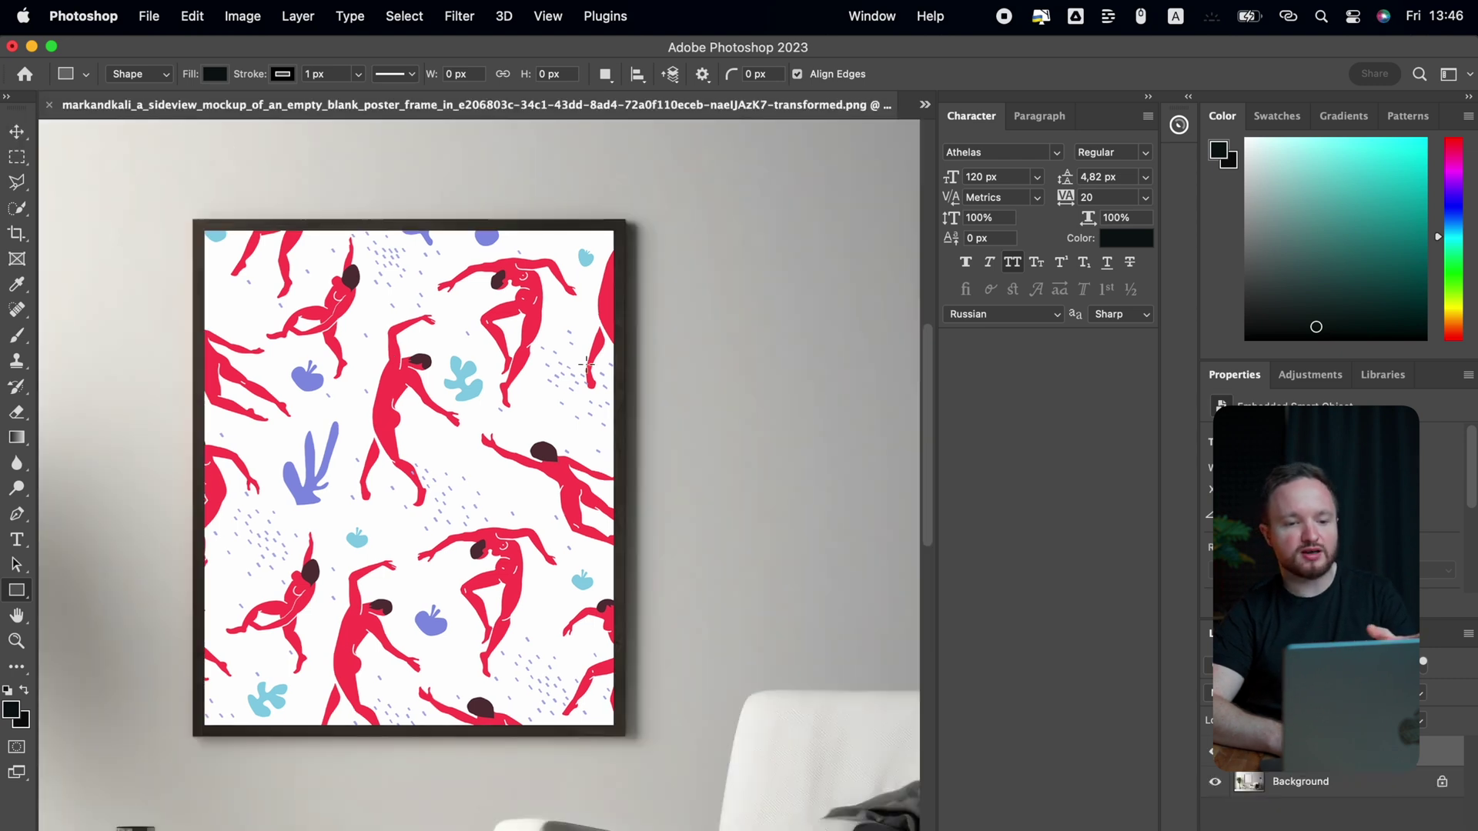
key("super+minus")
key("super+minus")
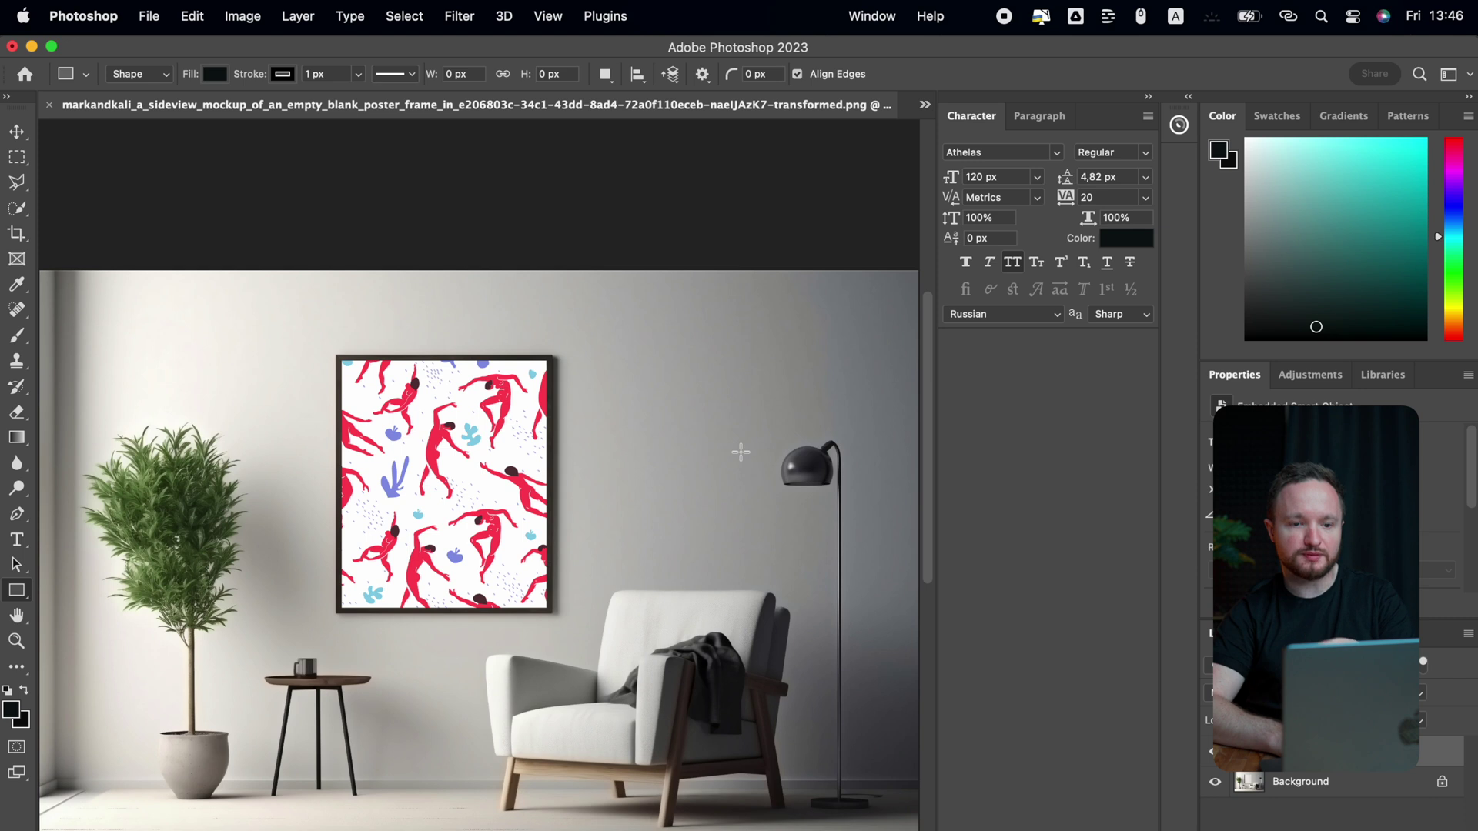
scroll(741, 452, "down", 2)
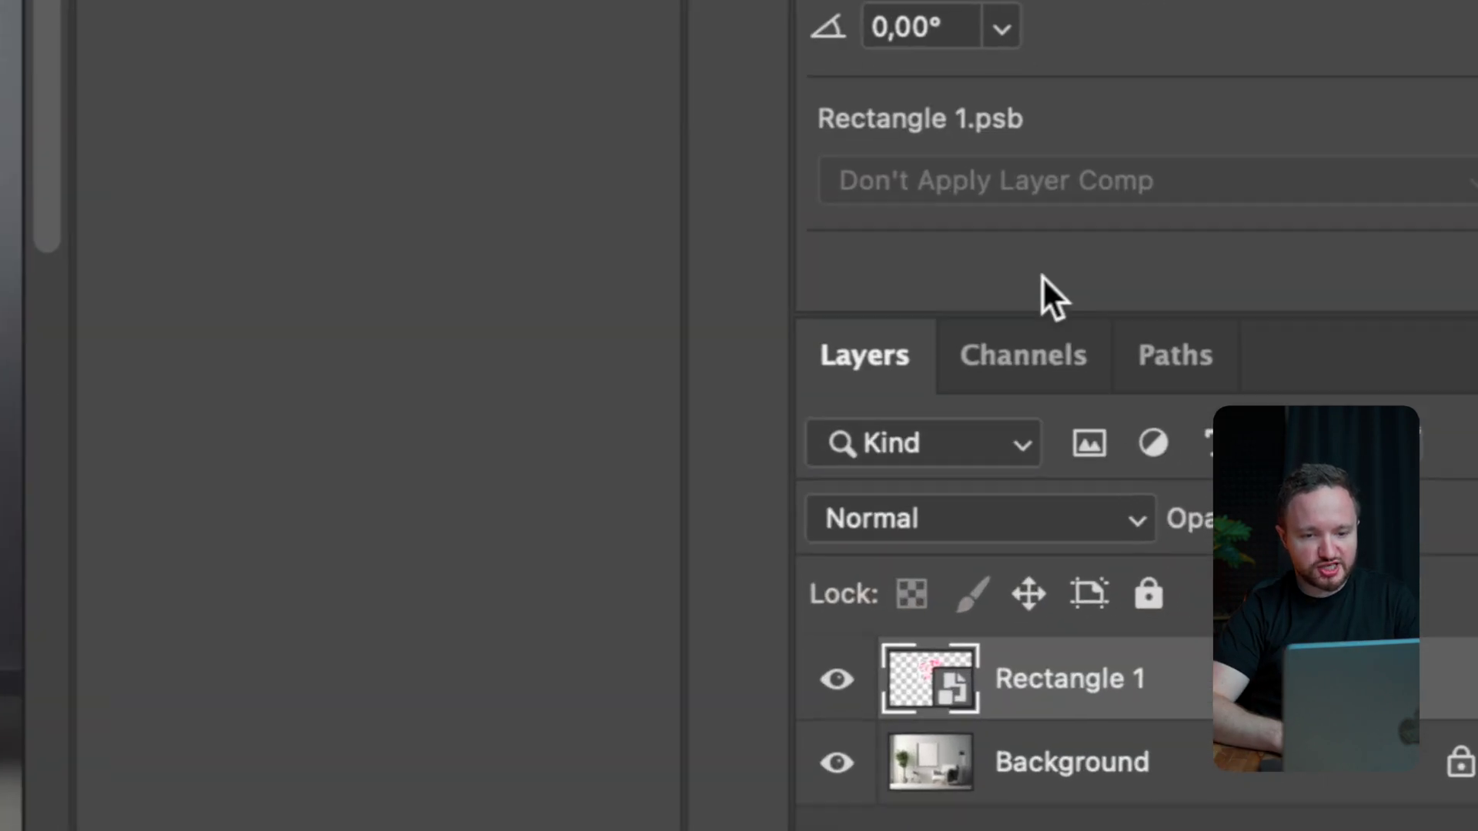
Set the Rectangle 1 smart object's blend mode to Multiply and try an opacity of 95%.
left_click(1145, 520)
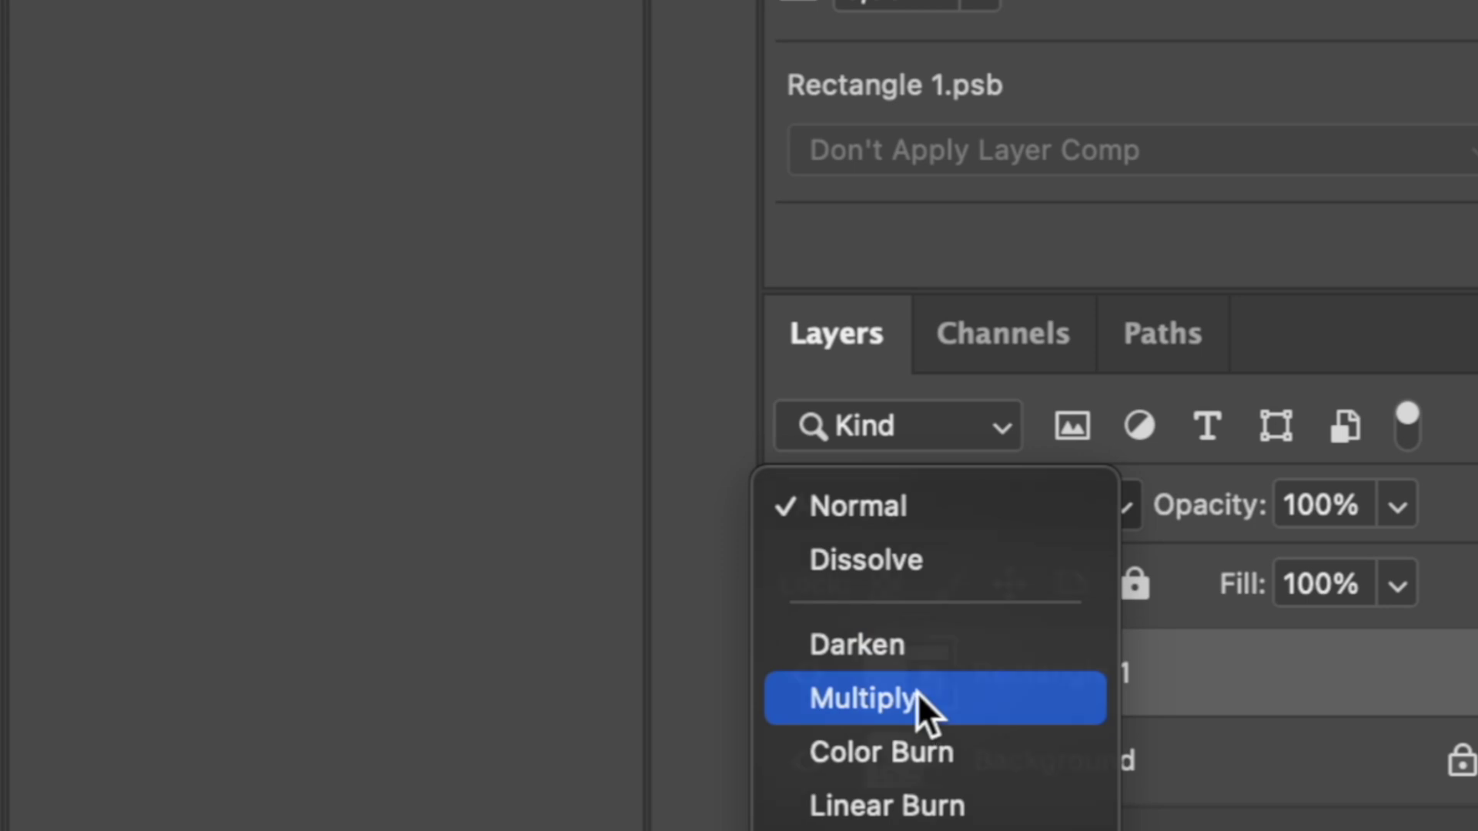
left_click(917, 692)
left_click(1398, 508)
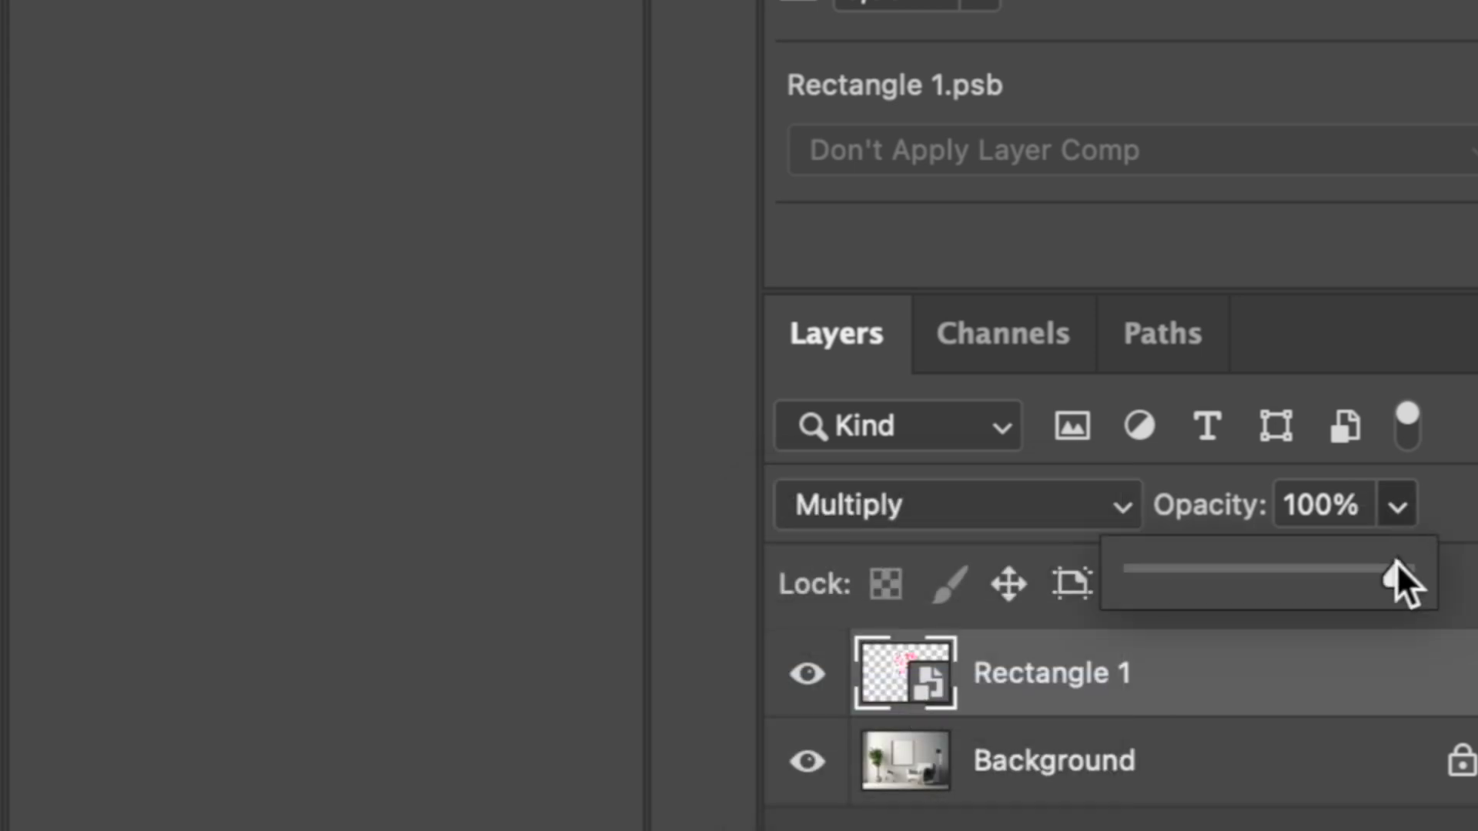
left_click_drag(1395, 585, 1385, 582)
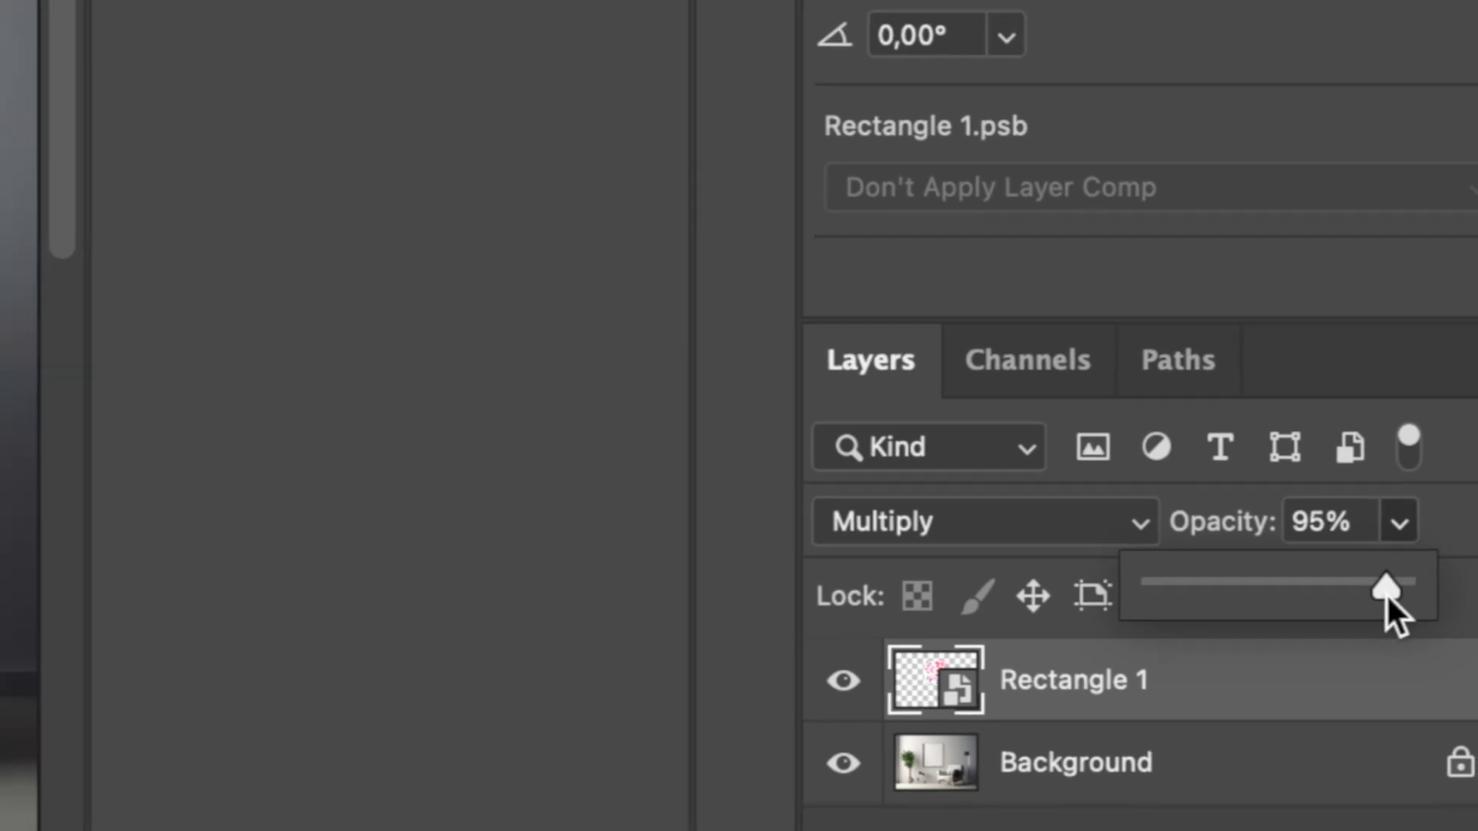
left_click(1042, 423)
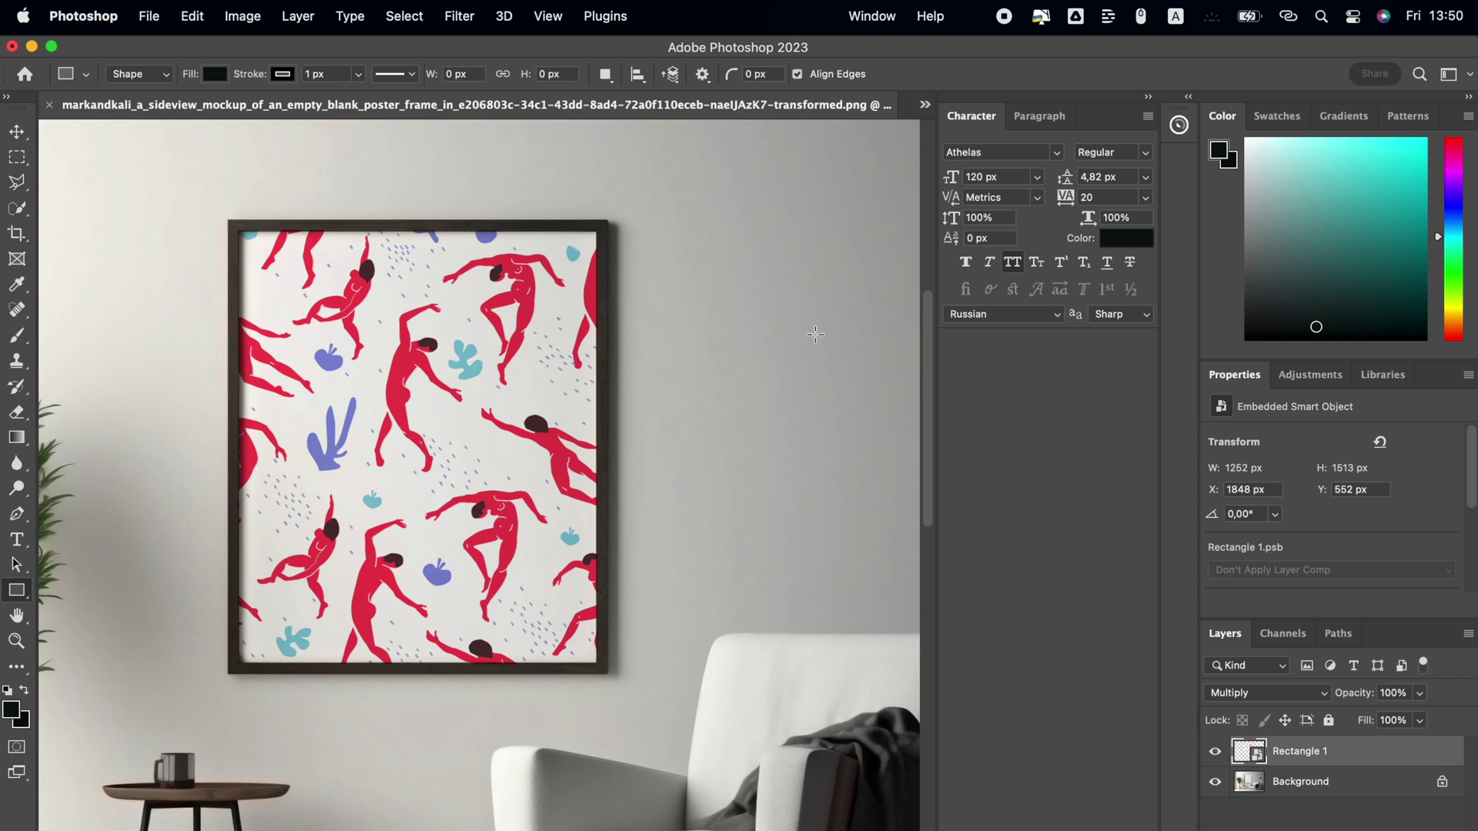
Compare the framed artwork in Normal and Multiply blend modes, finishing on Multiply.
key("alt+shift+n")
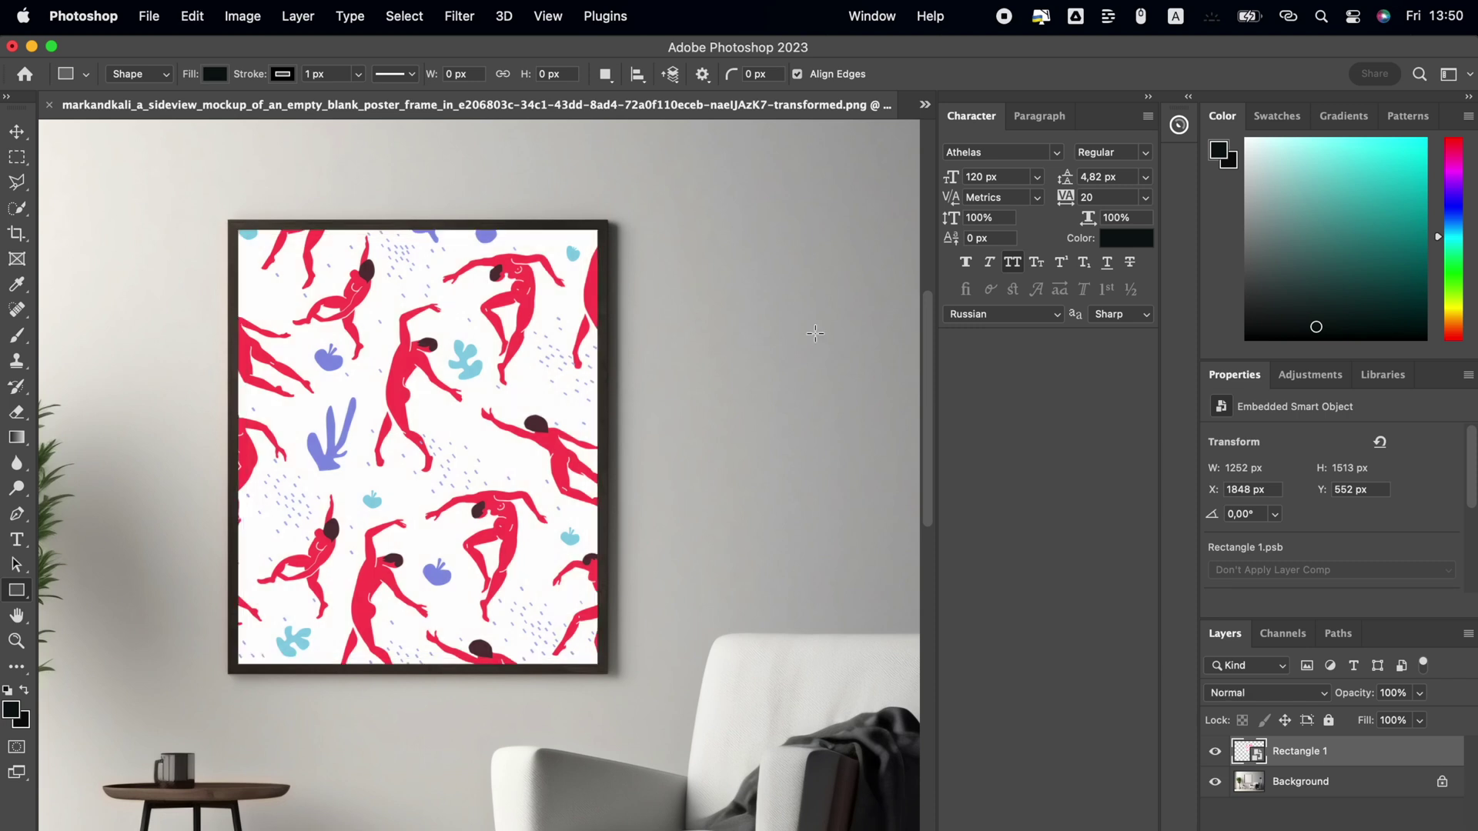
key("alt+shift+m")
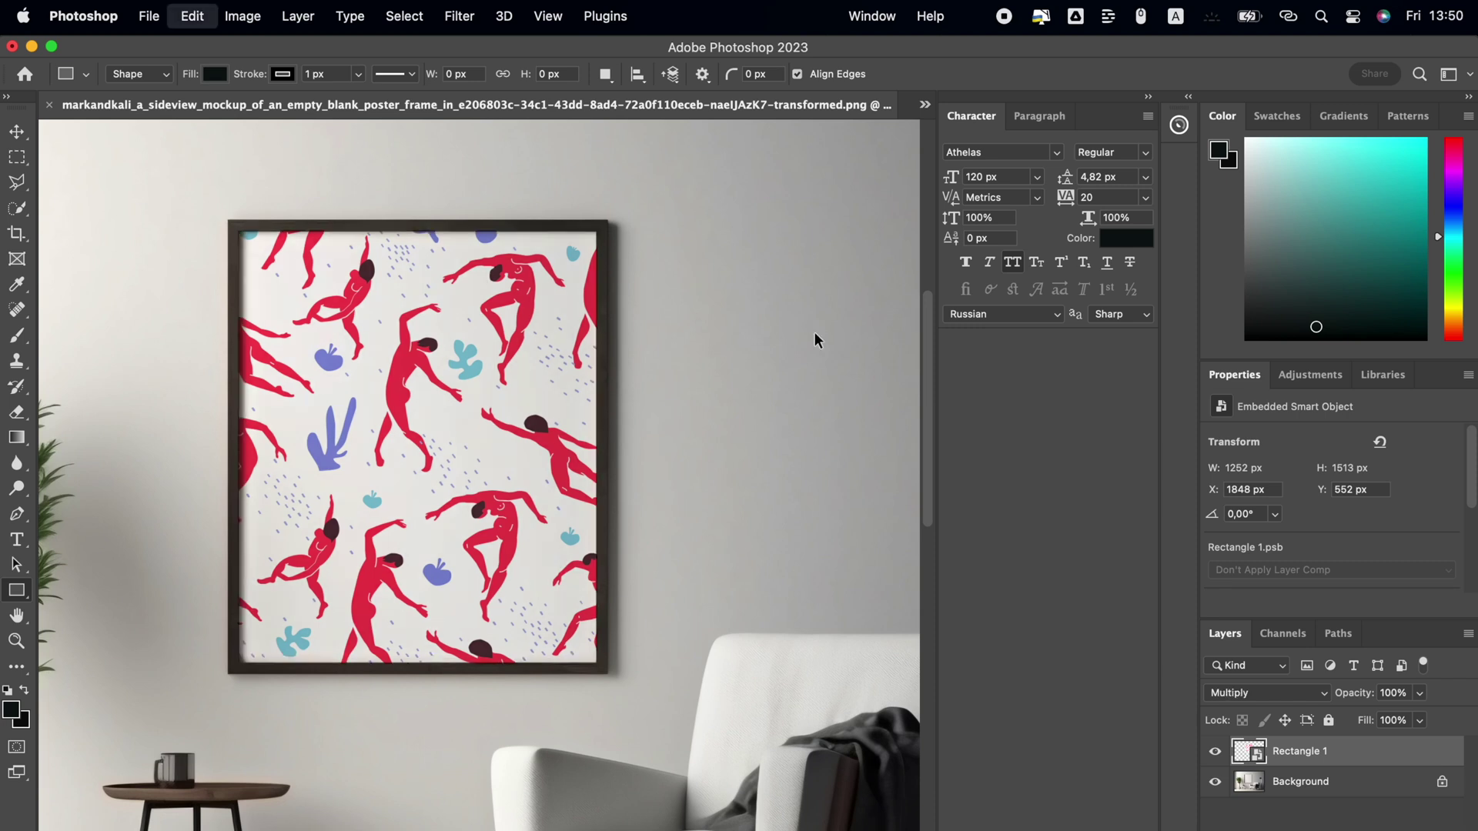
key("alt+shift+n")
key("alt+shift+m")
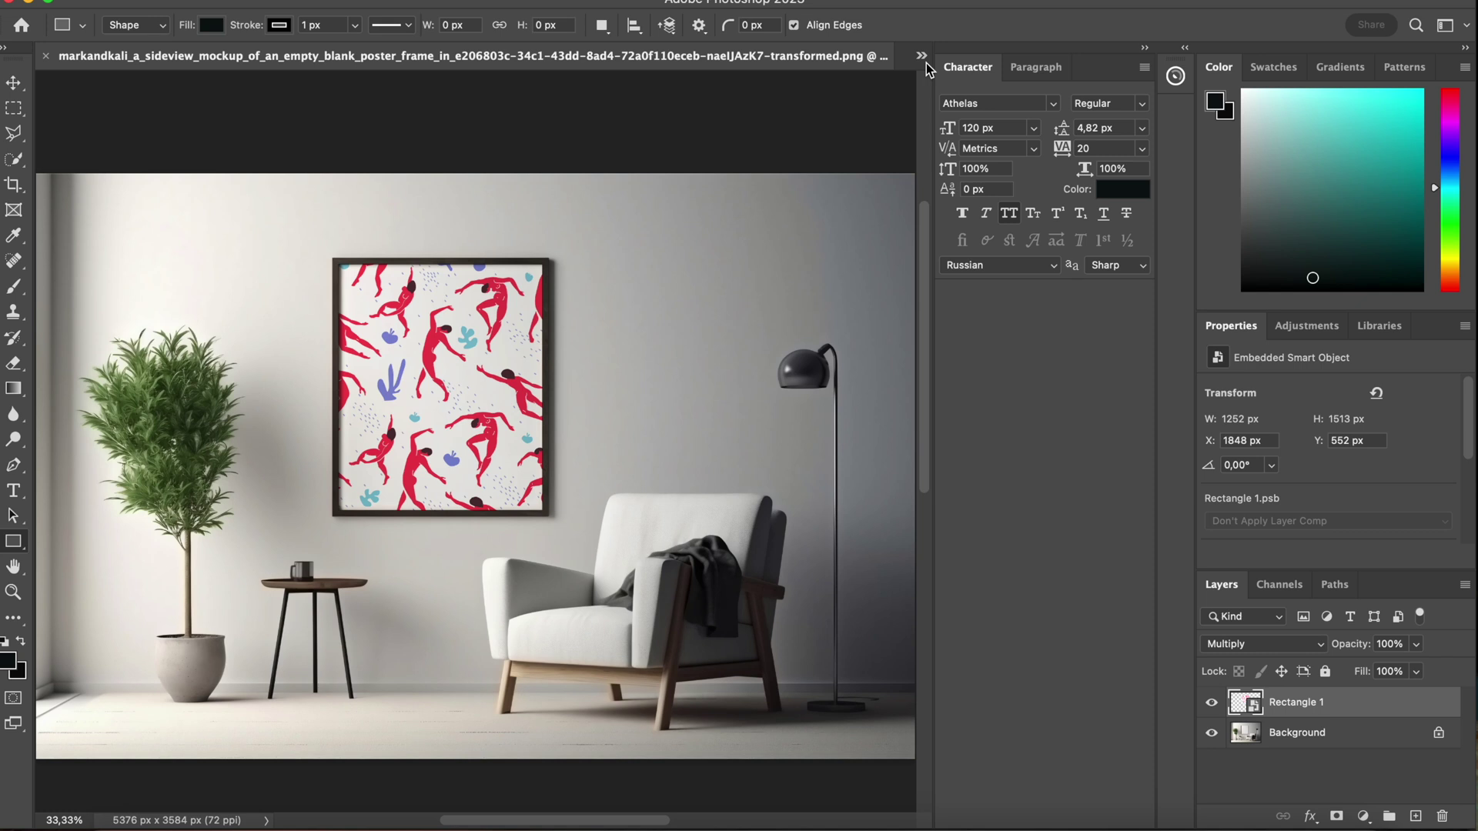
Delete the International artwork from the Rectangle 11.psb smart object, then save and close it.
left_click(922, 56)
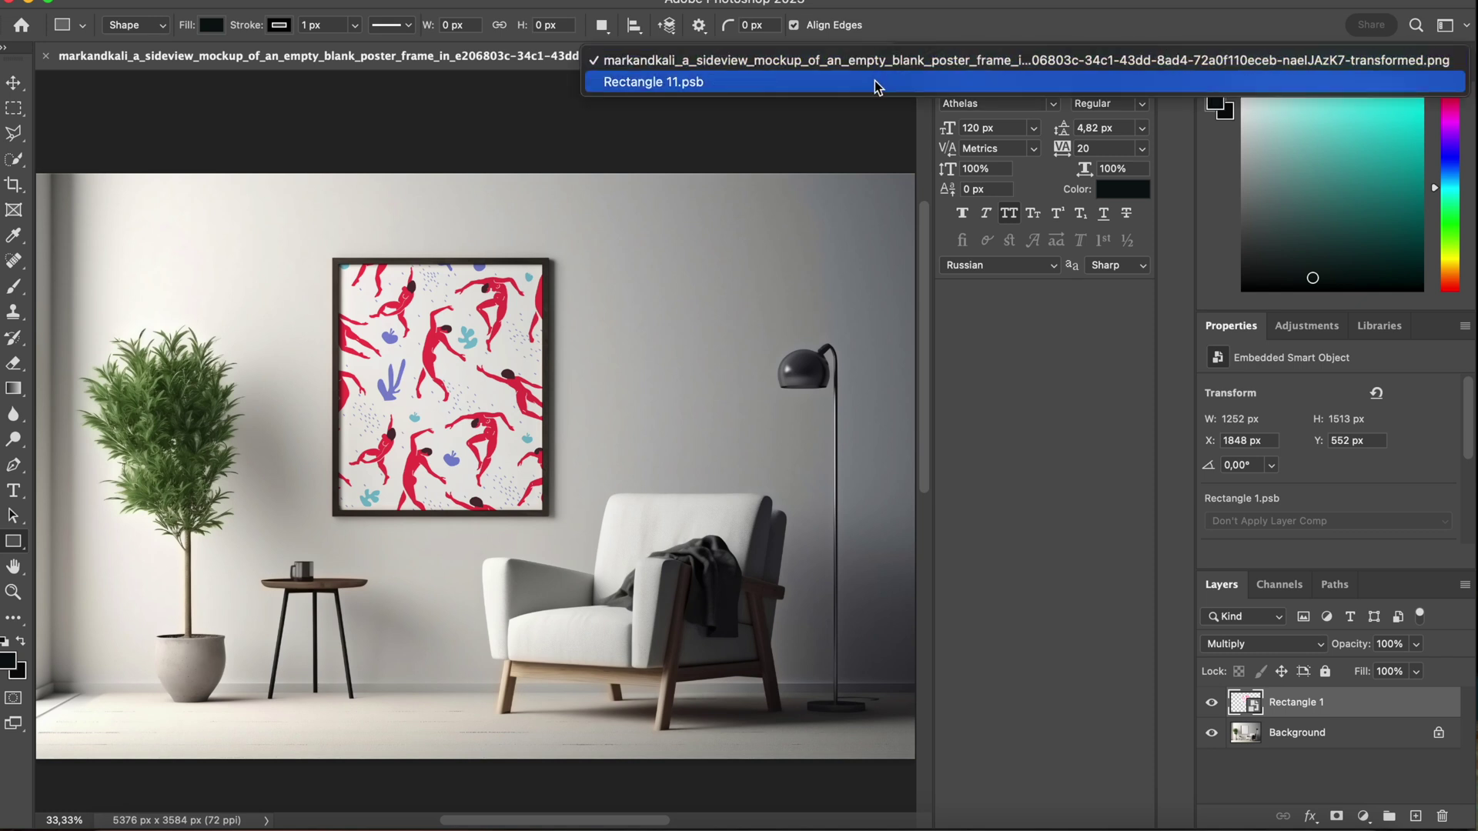
left_click(874, 80)
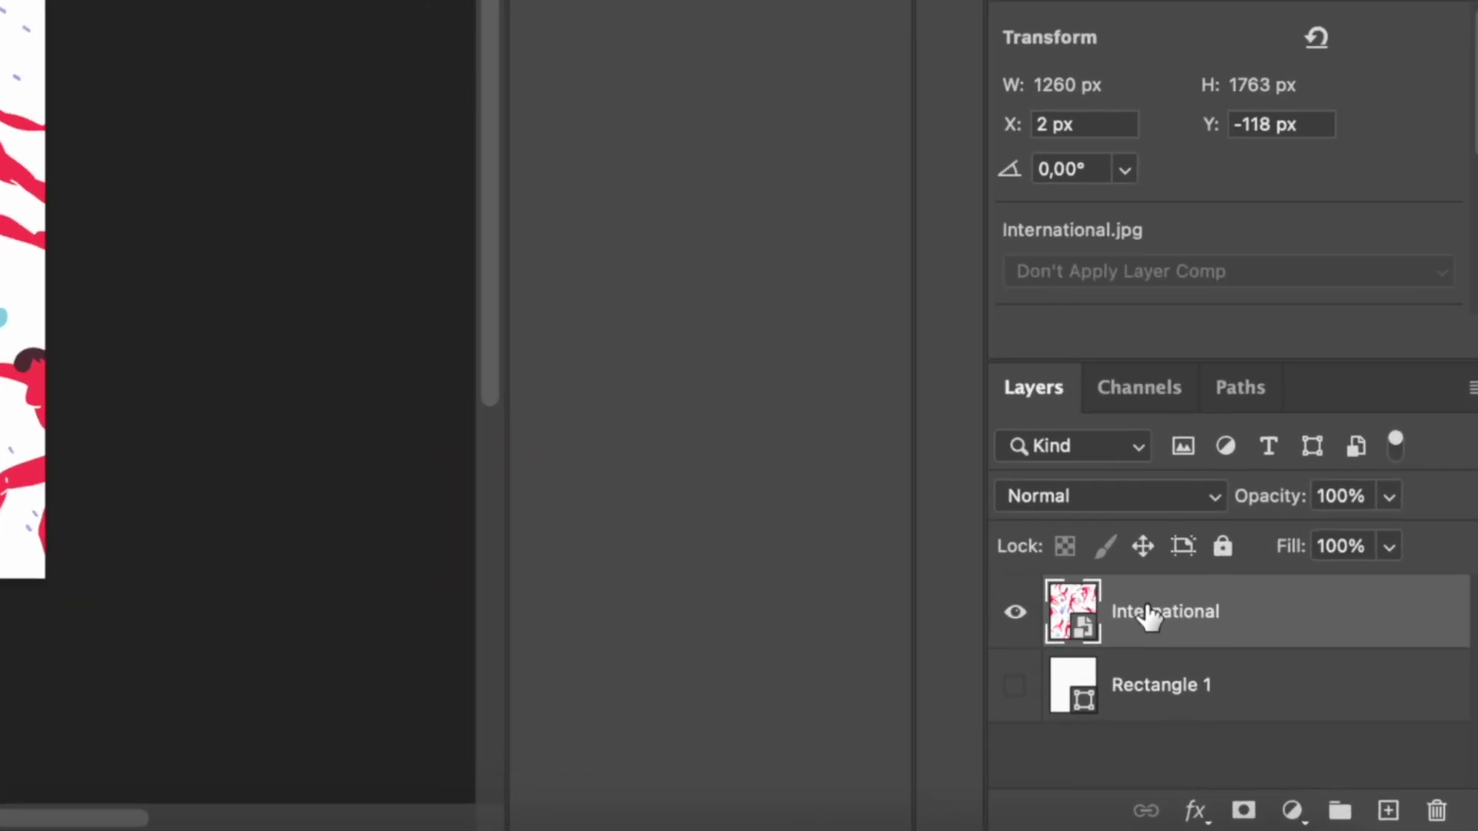
left_click(1437, 812)
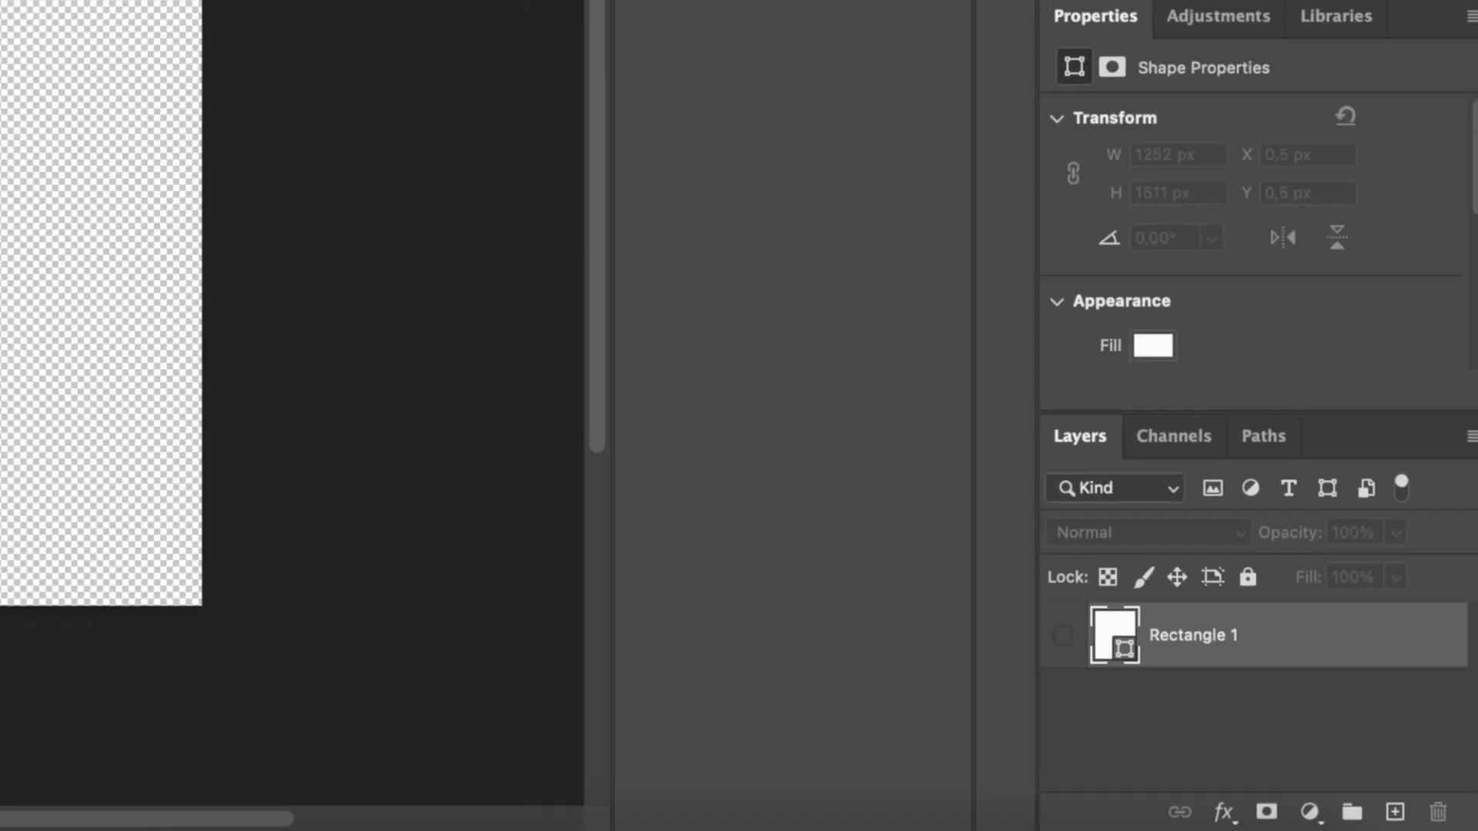
left_click(154, 2)
left_click(187, 167)
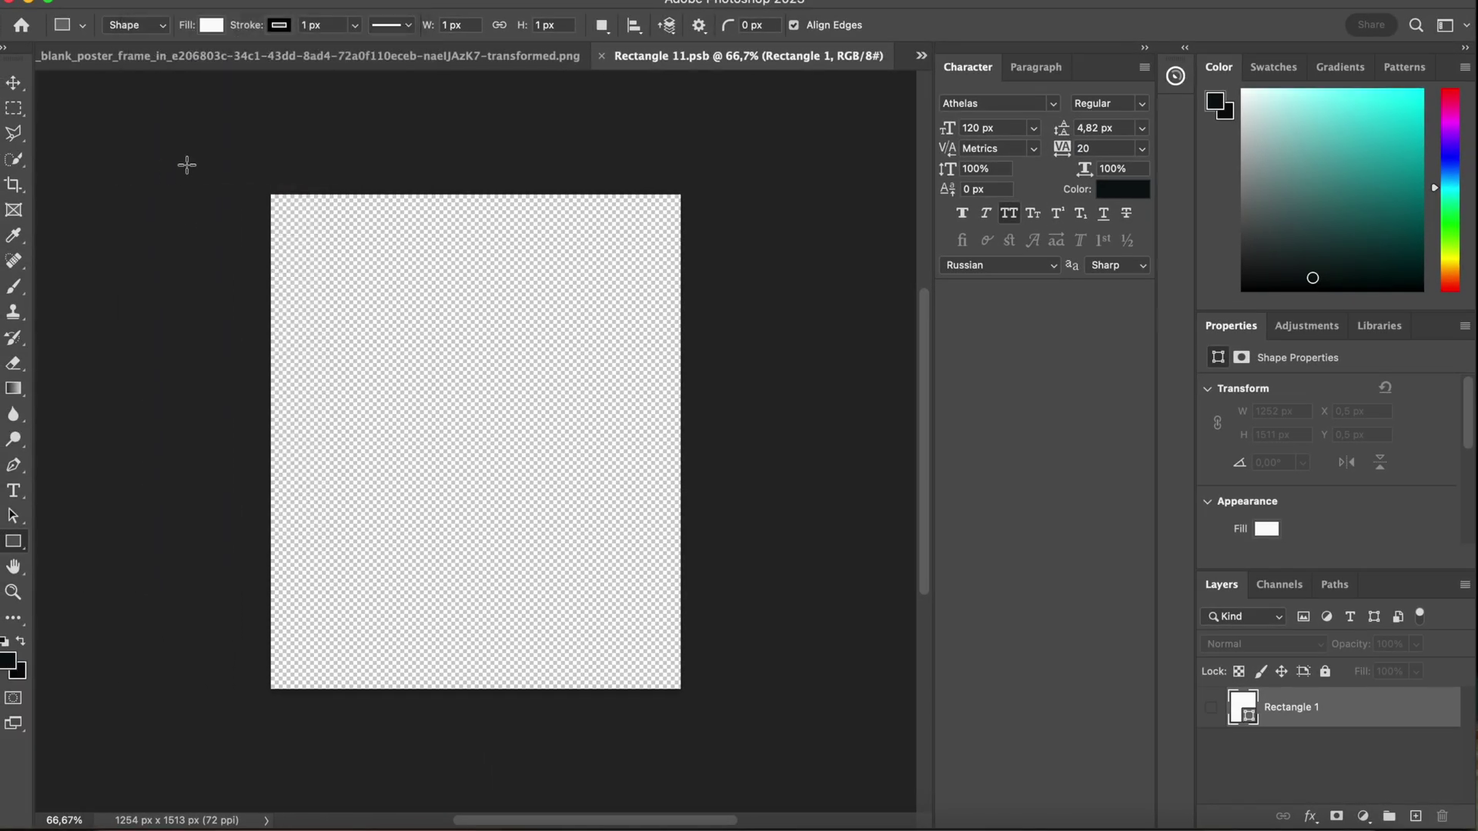
left_click(601, 56)
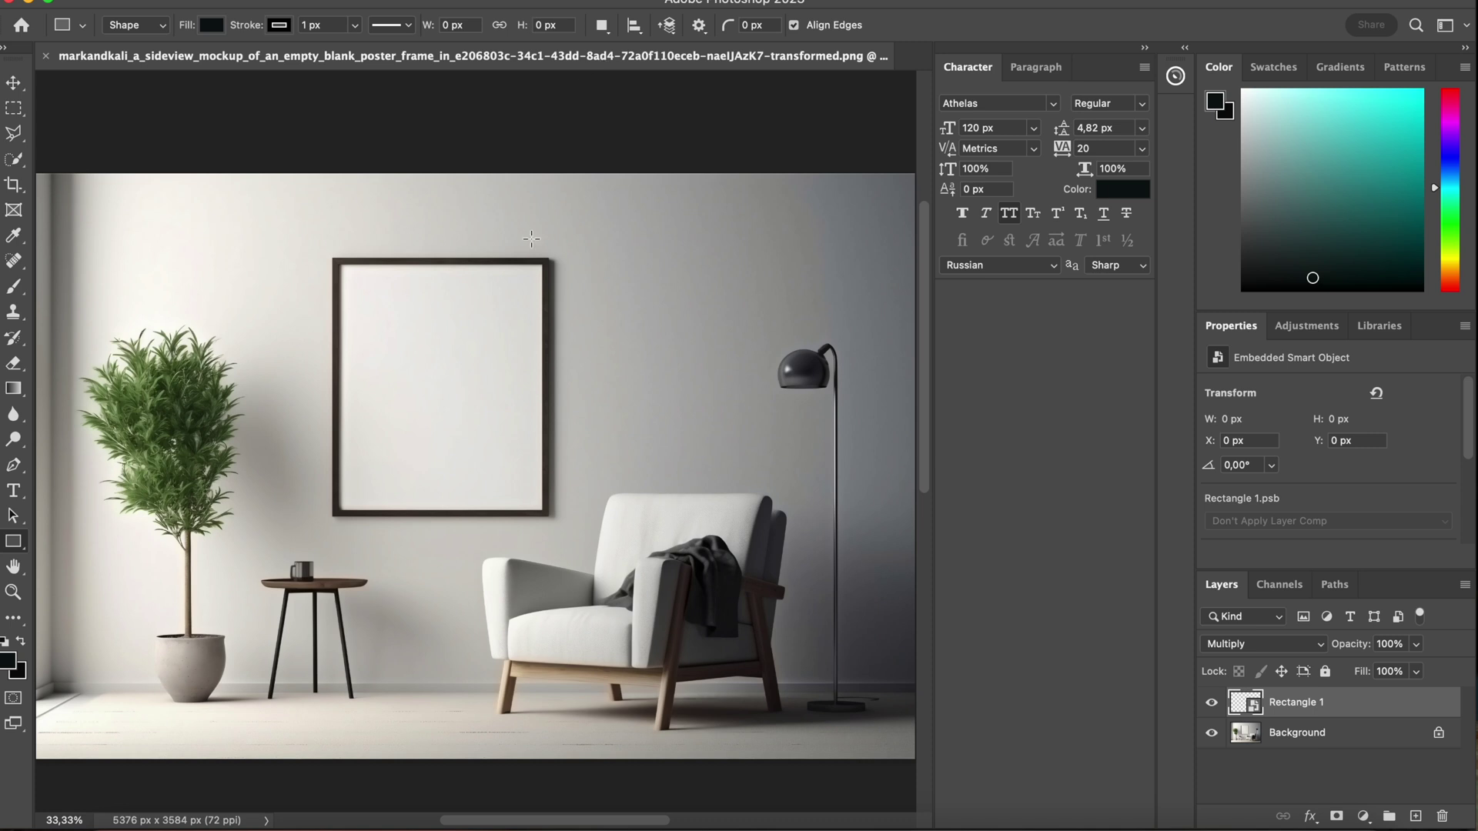
Start saving the emptied living room mockup as a new file.
mouse_move(728, 24)
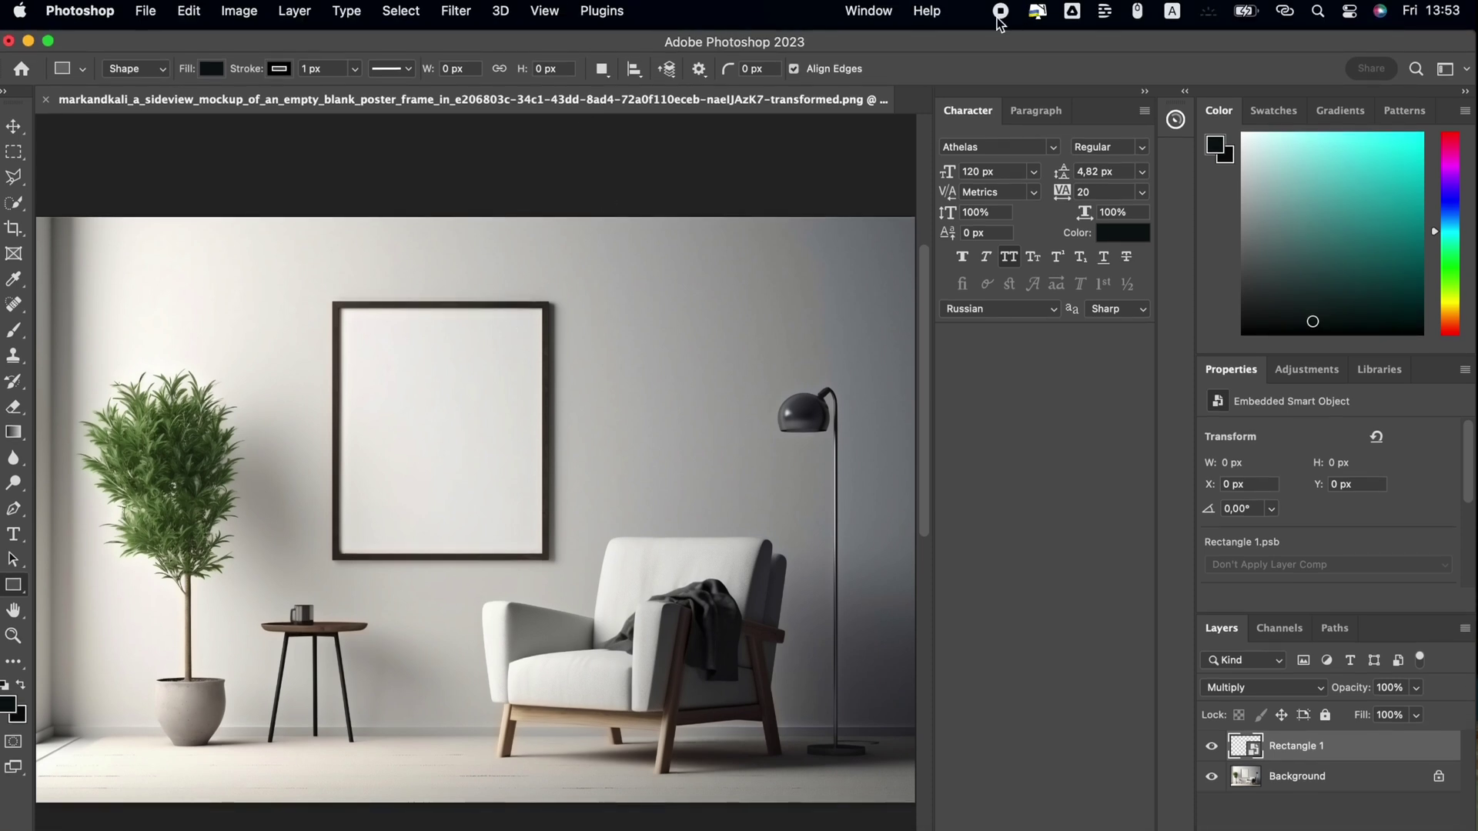
left_click(145, 11)
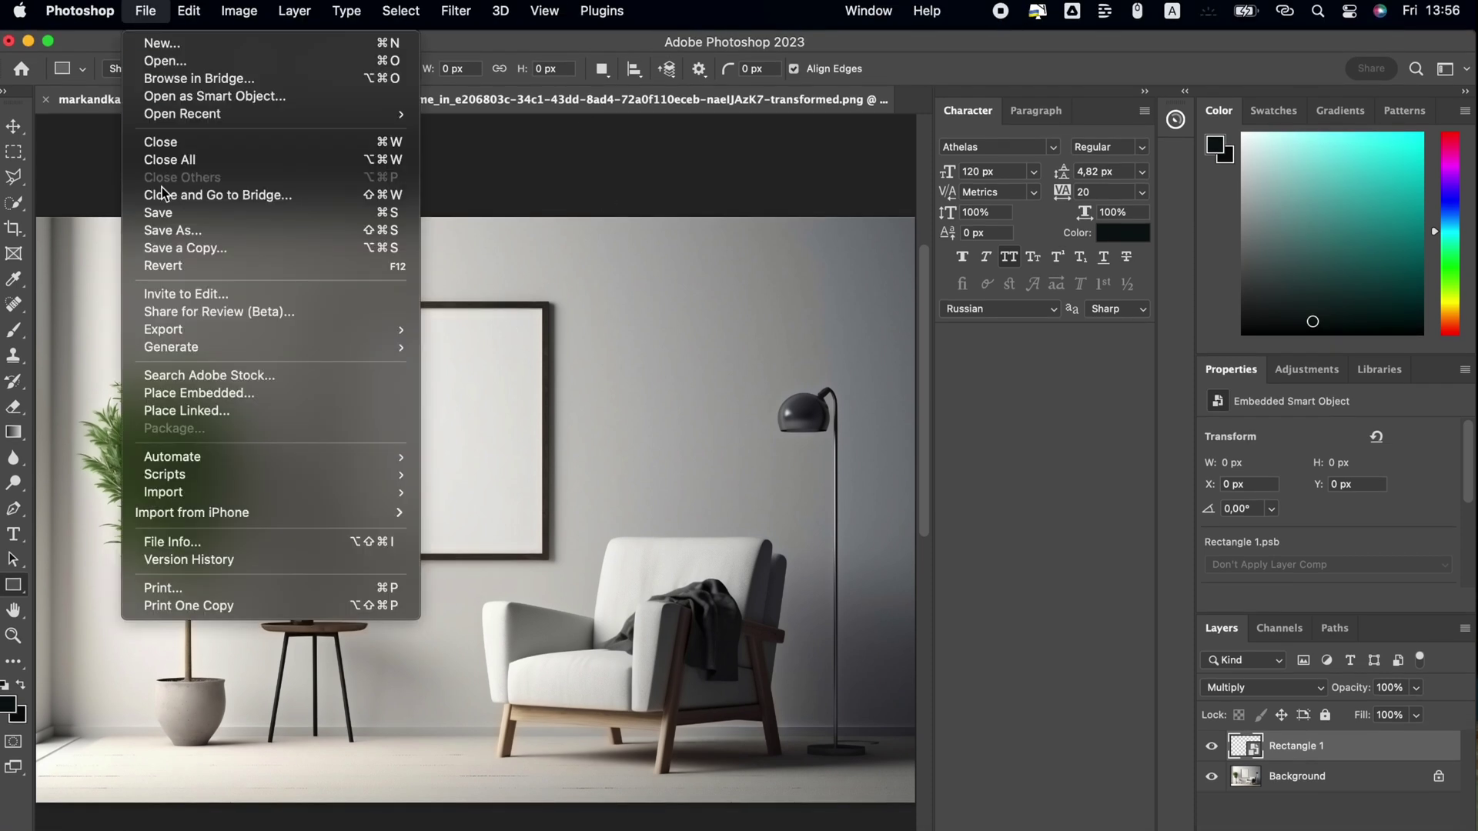
left_click(163, 235)
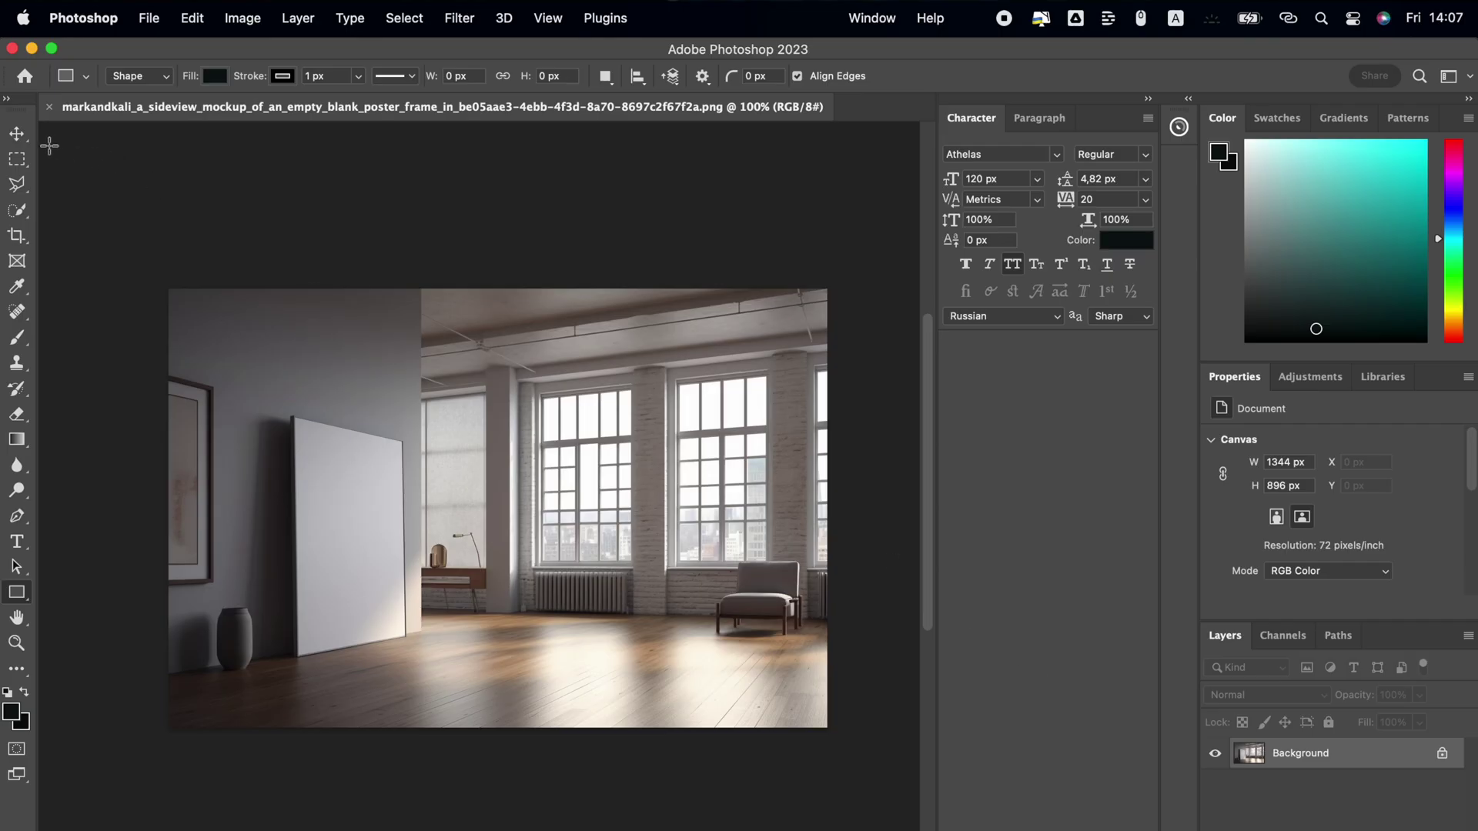
Draw a rectangle about 226 × 476 px over the leaning blank canvas in the loft image and convert its layer to a smart object.
left_click(17, 134)
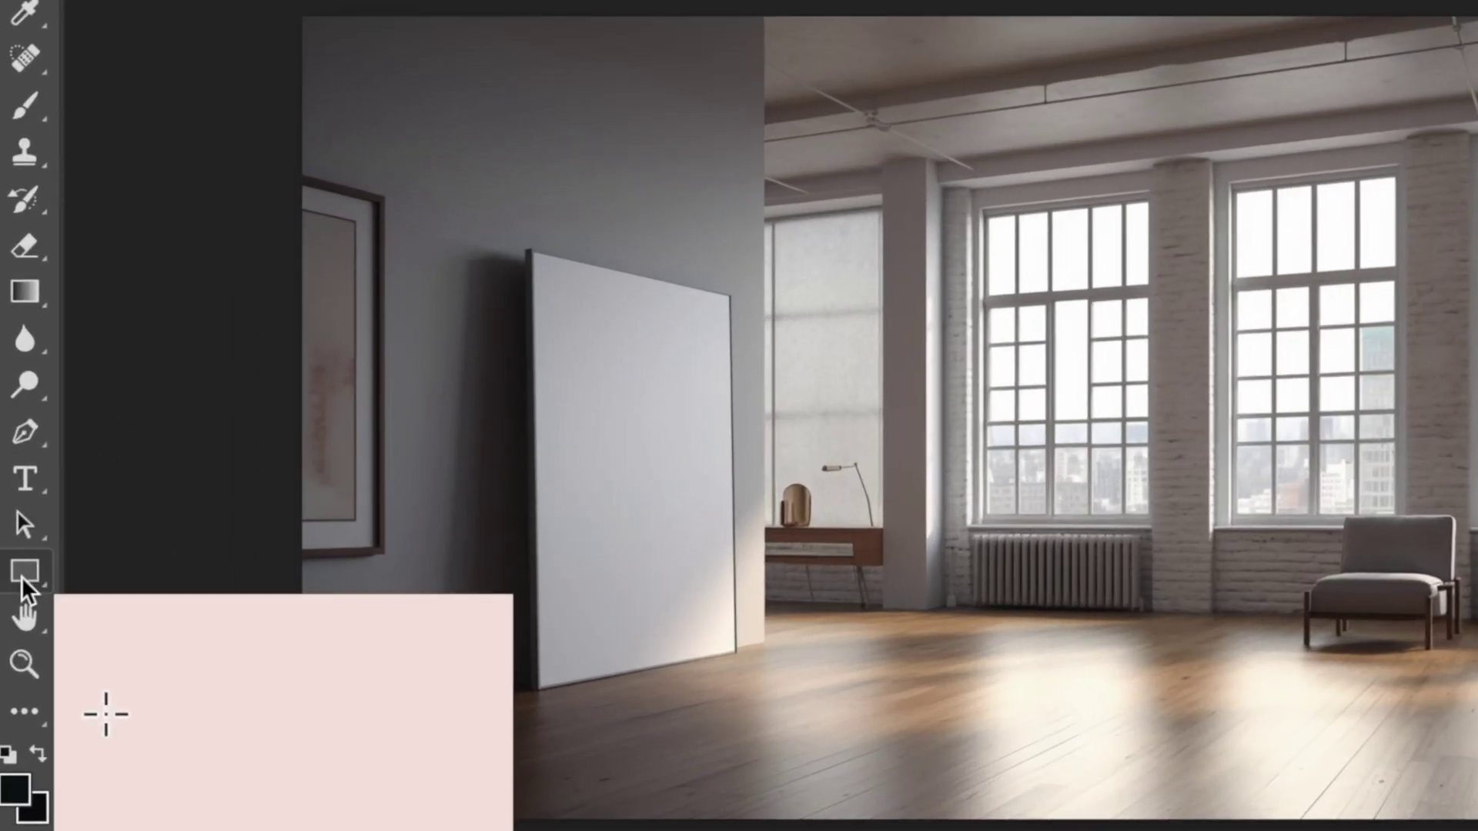
left_click_drag(536, 259, 737, 685)
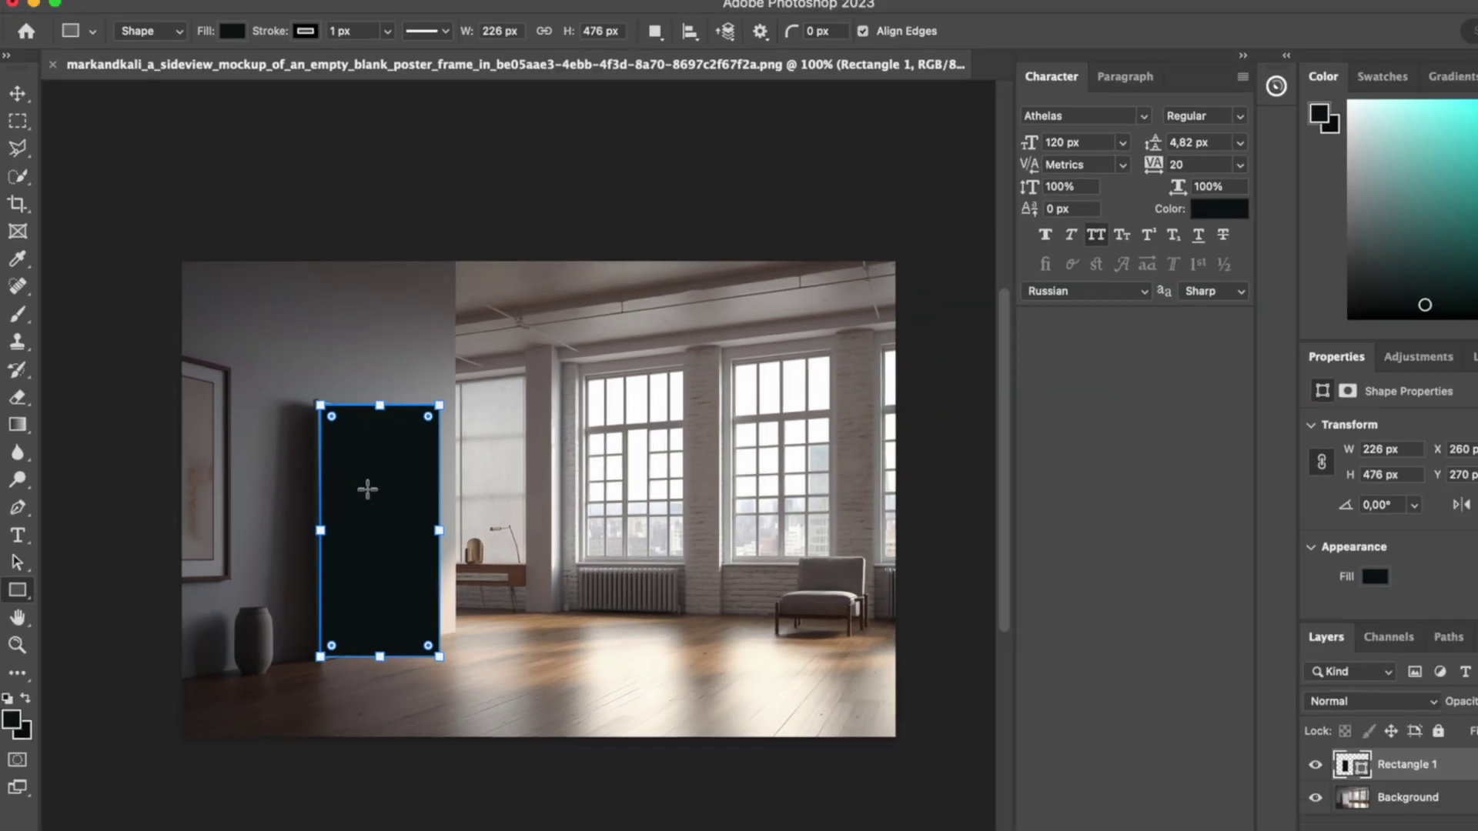
key("Return")
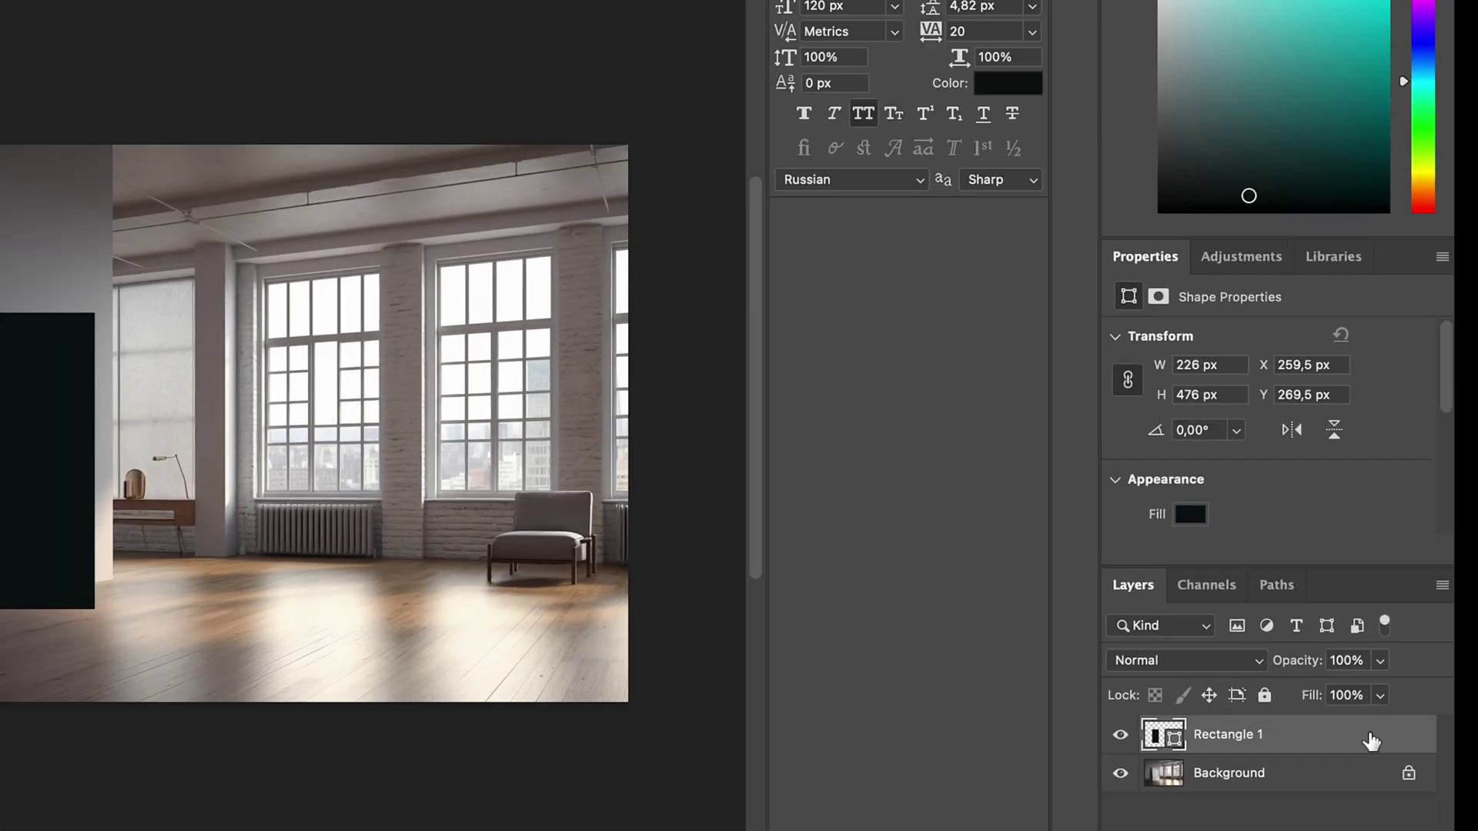
right_click(1260, 736)
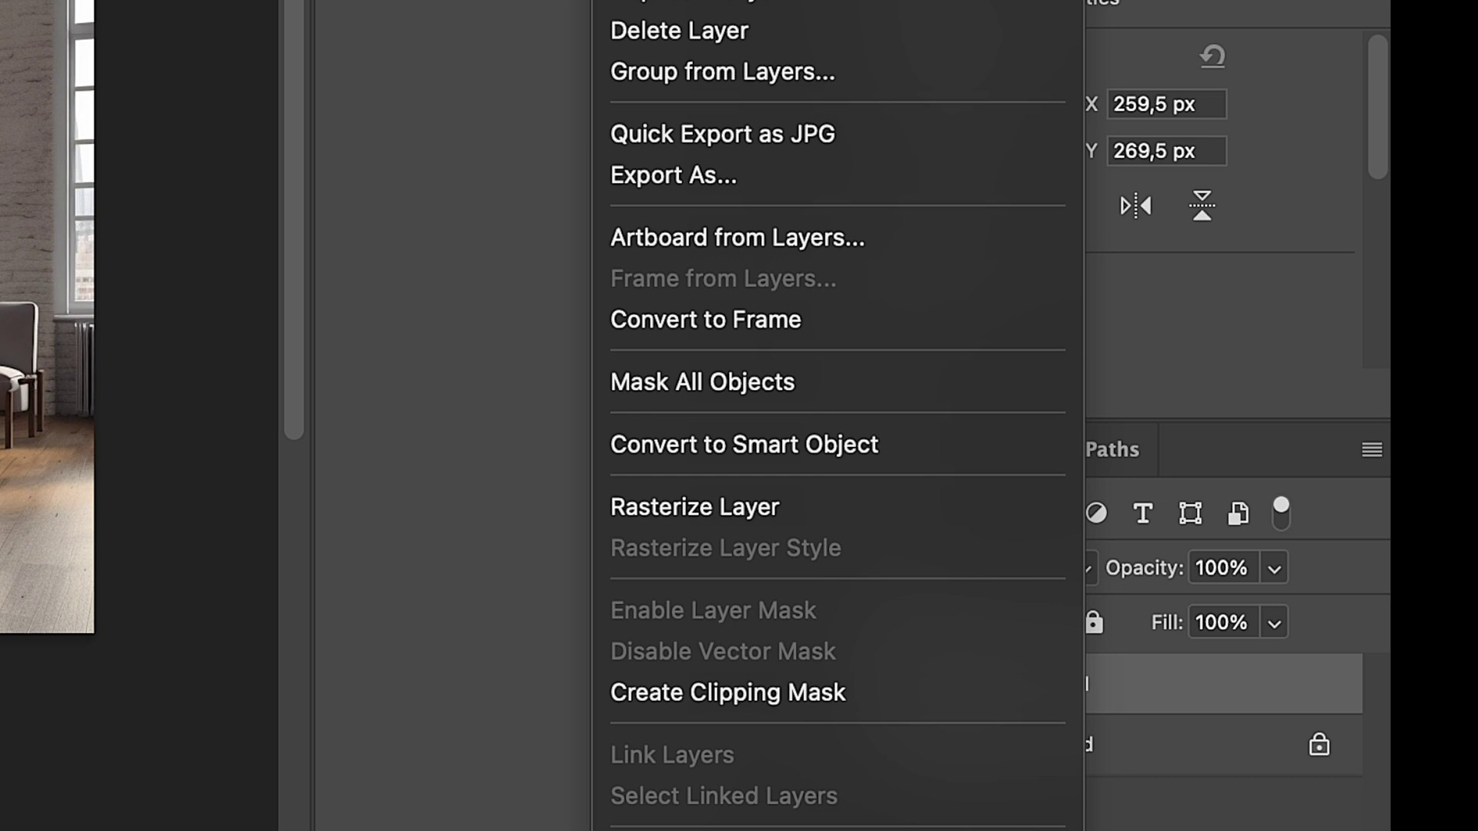
left_click(800, 422)
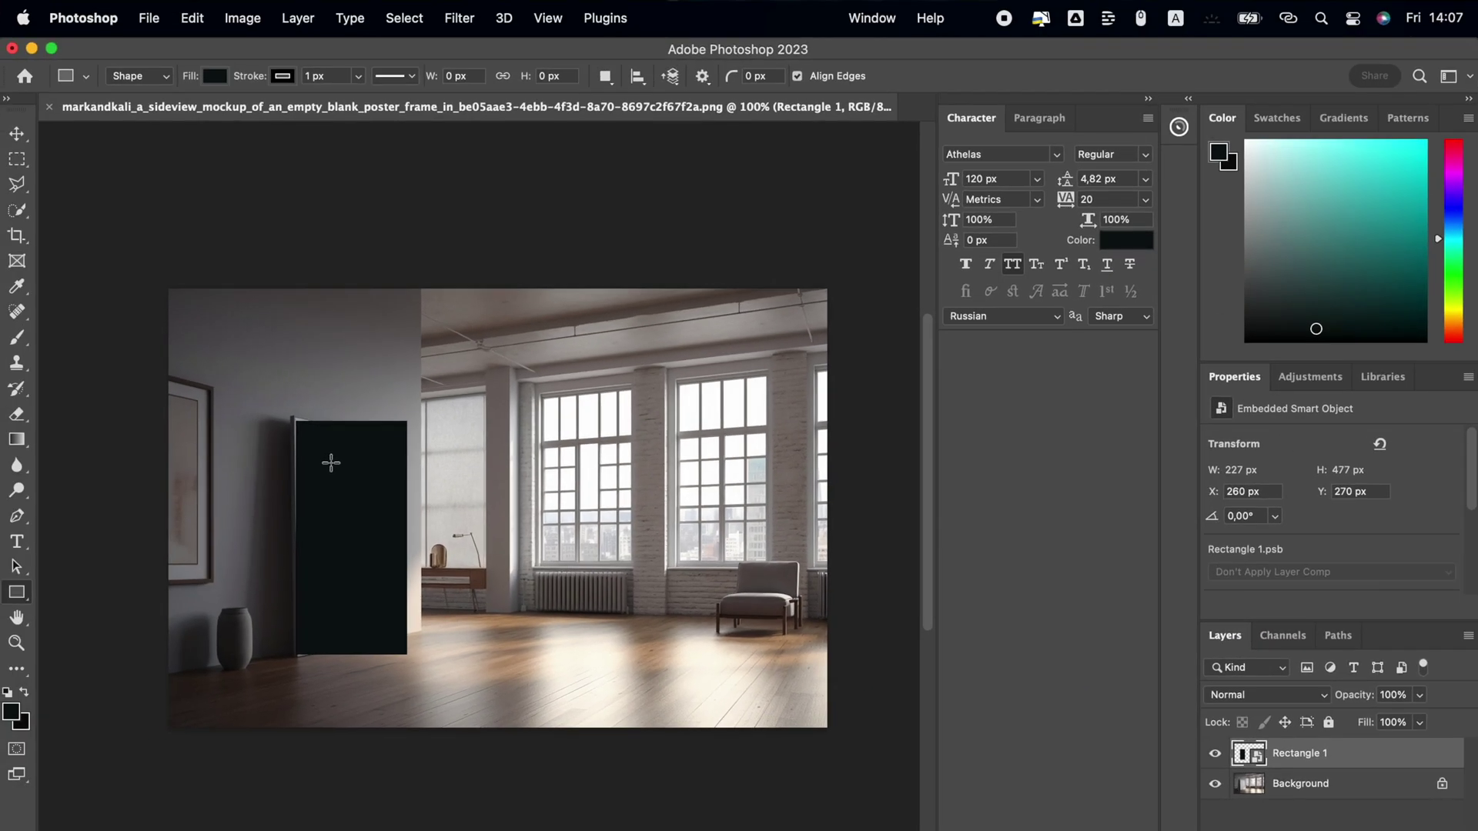
Distort the black smart object so its corners match the leaning canvas's perspective, and apply the transform.
key("ctrl+t")
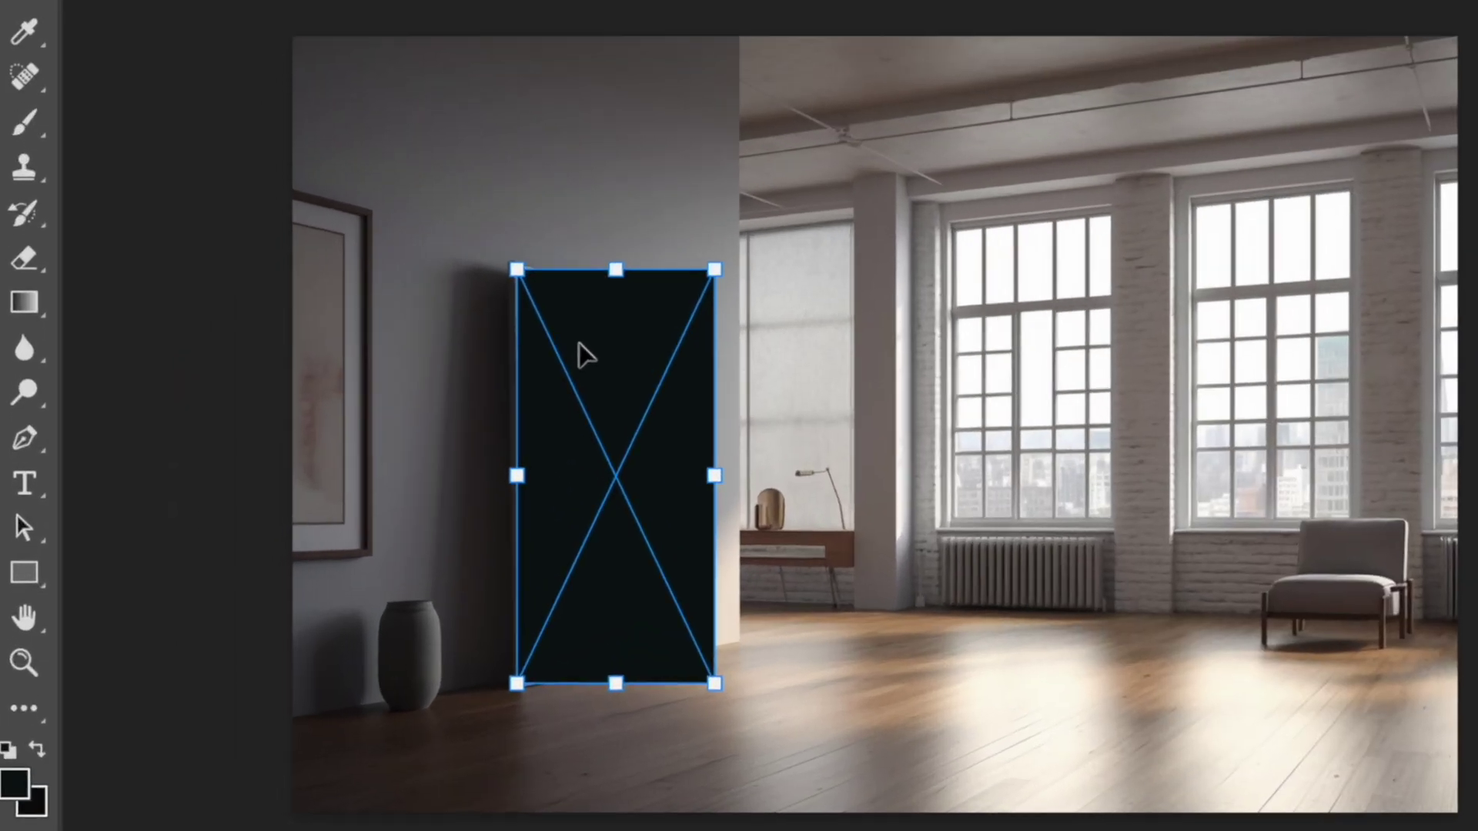
right_click(332, 459)
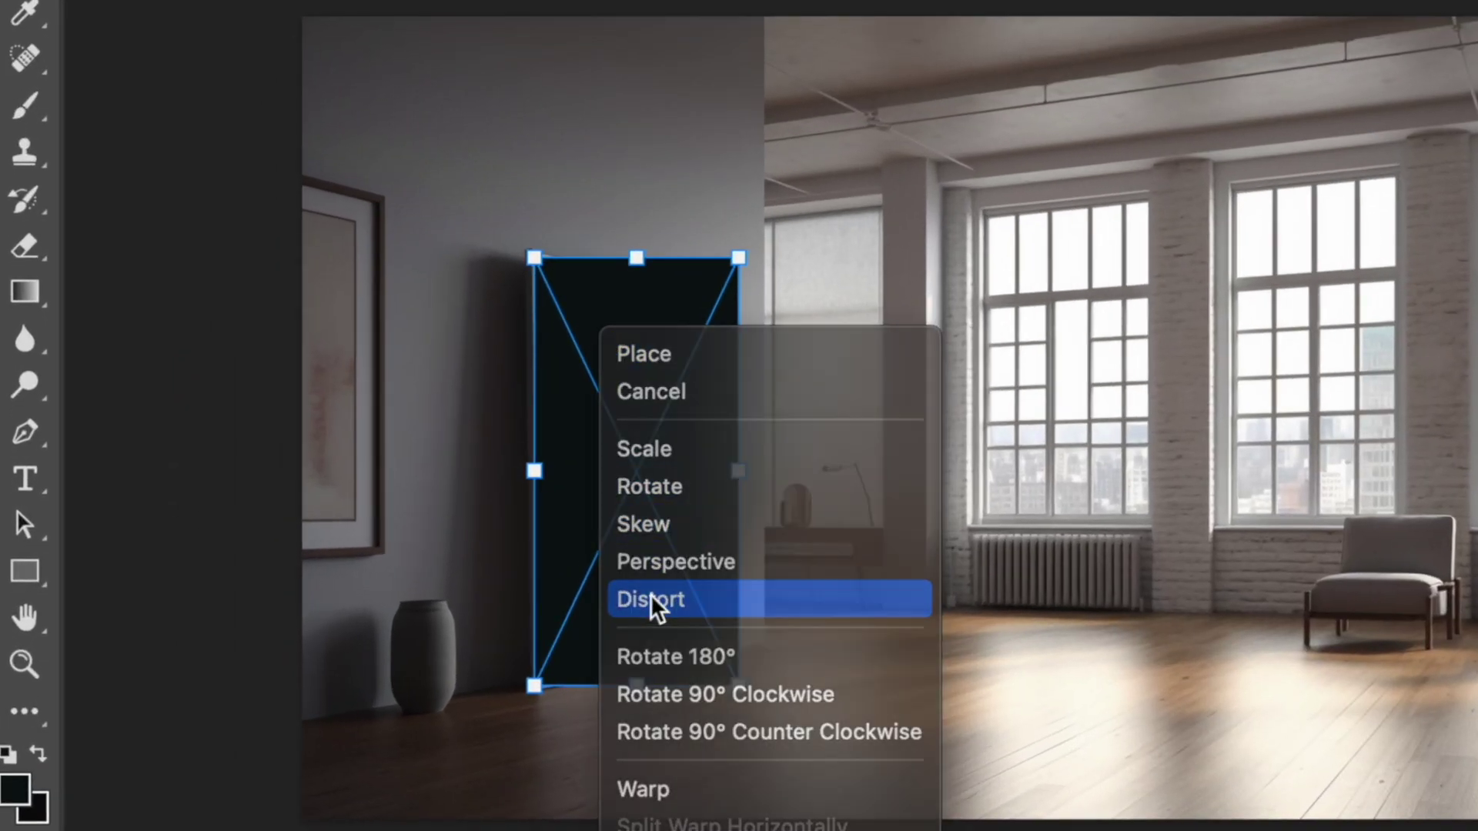
left_click(650, 599)
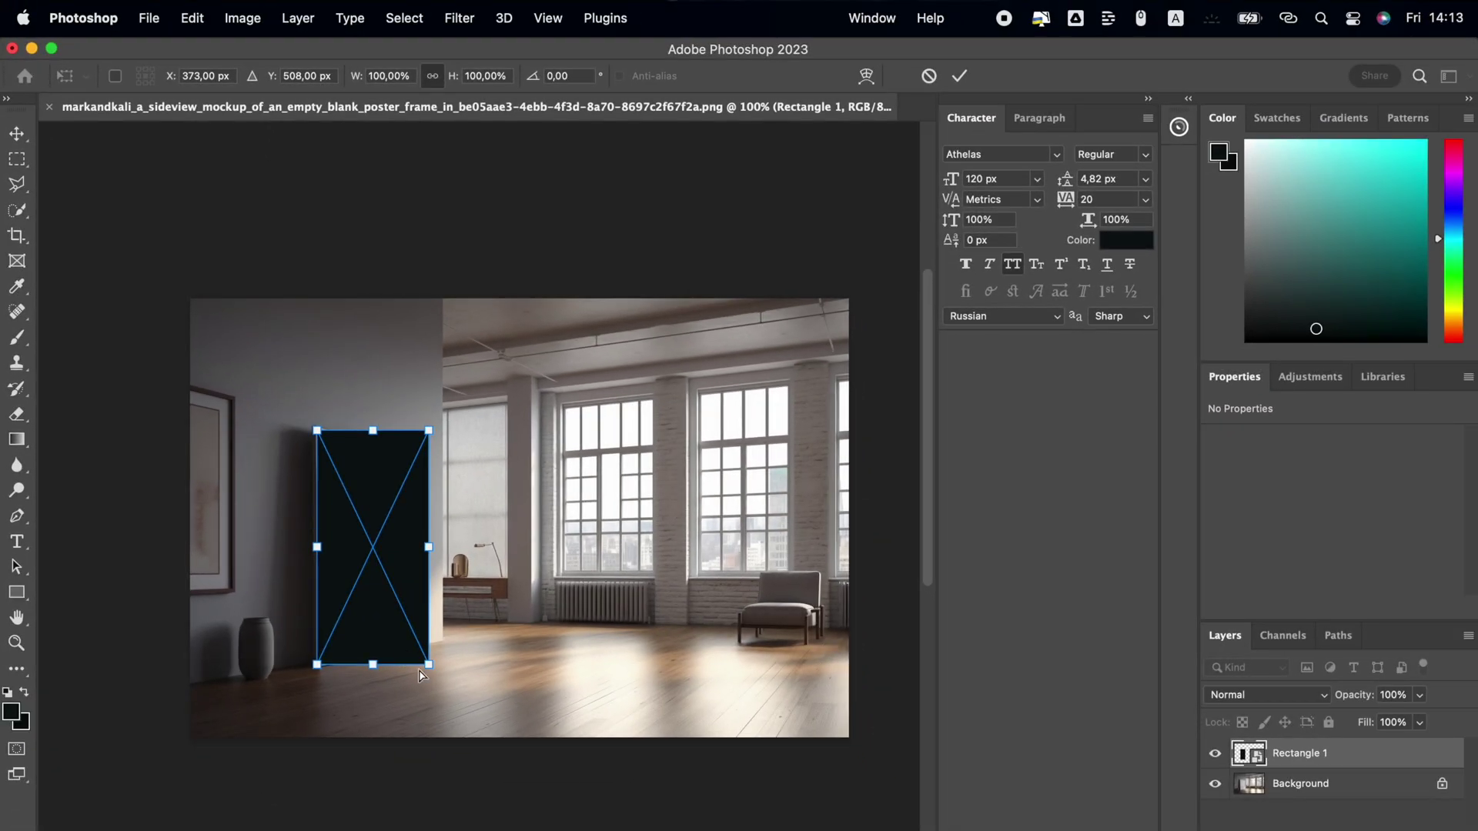
left_click_drag(428, 667, 423, 644)
key("super+equal")
key("super+equal")
left_click_drag(317, 664, 319, 665)
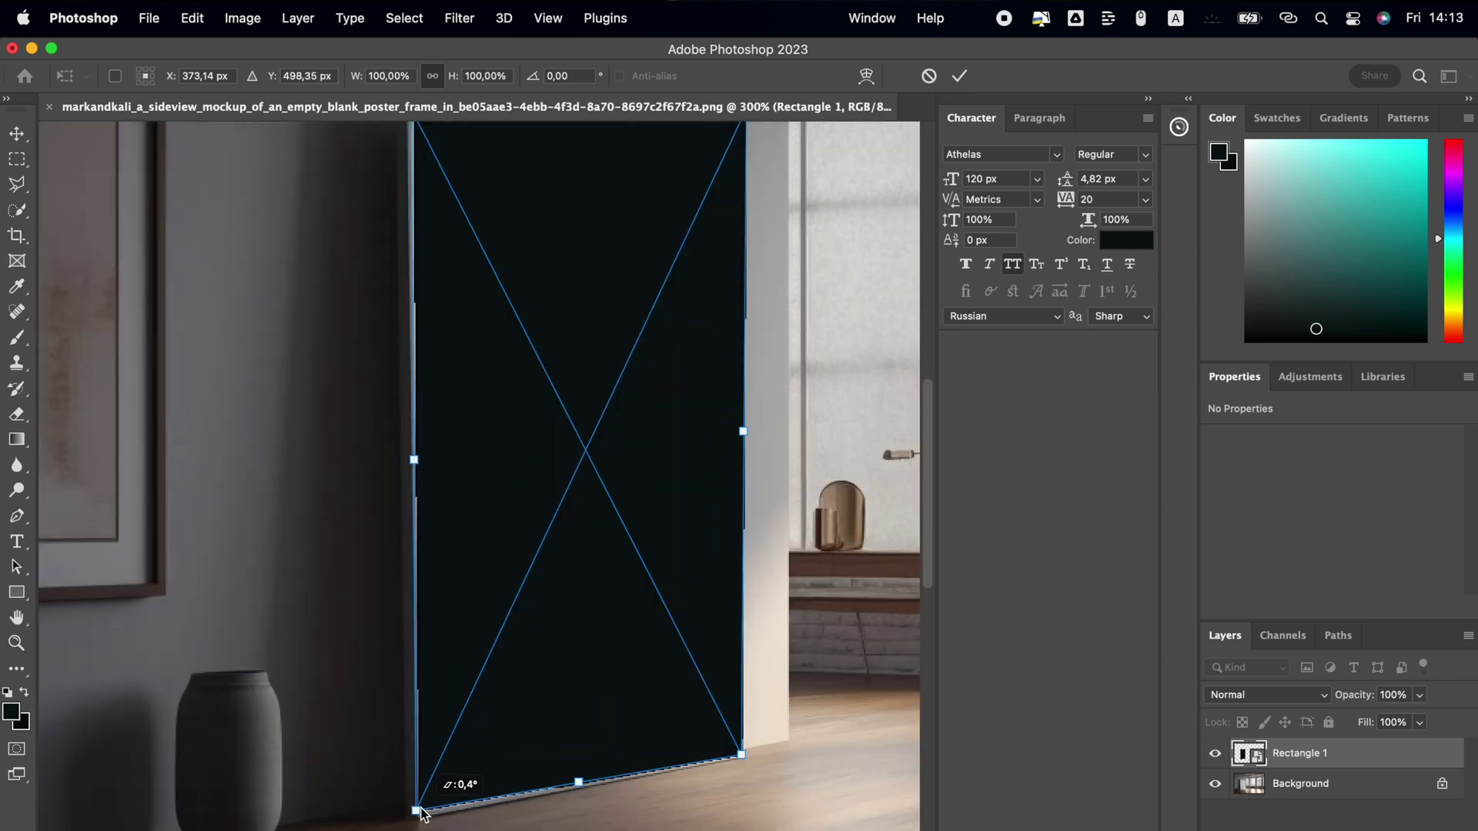
scroll(587, 567, "up", 5)
key("Return")
key("super+minus")
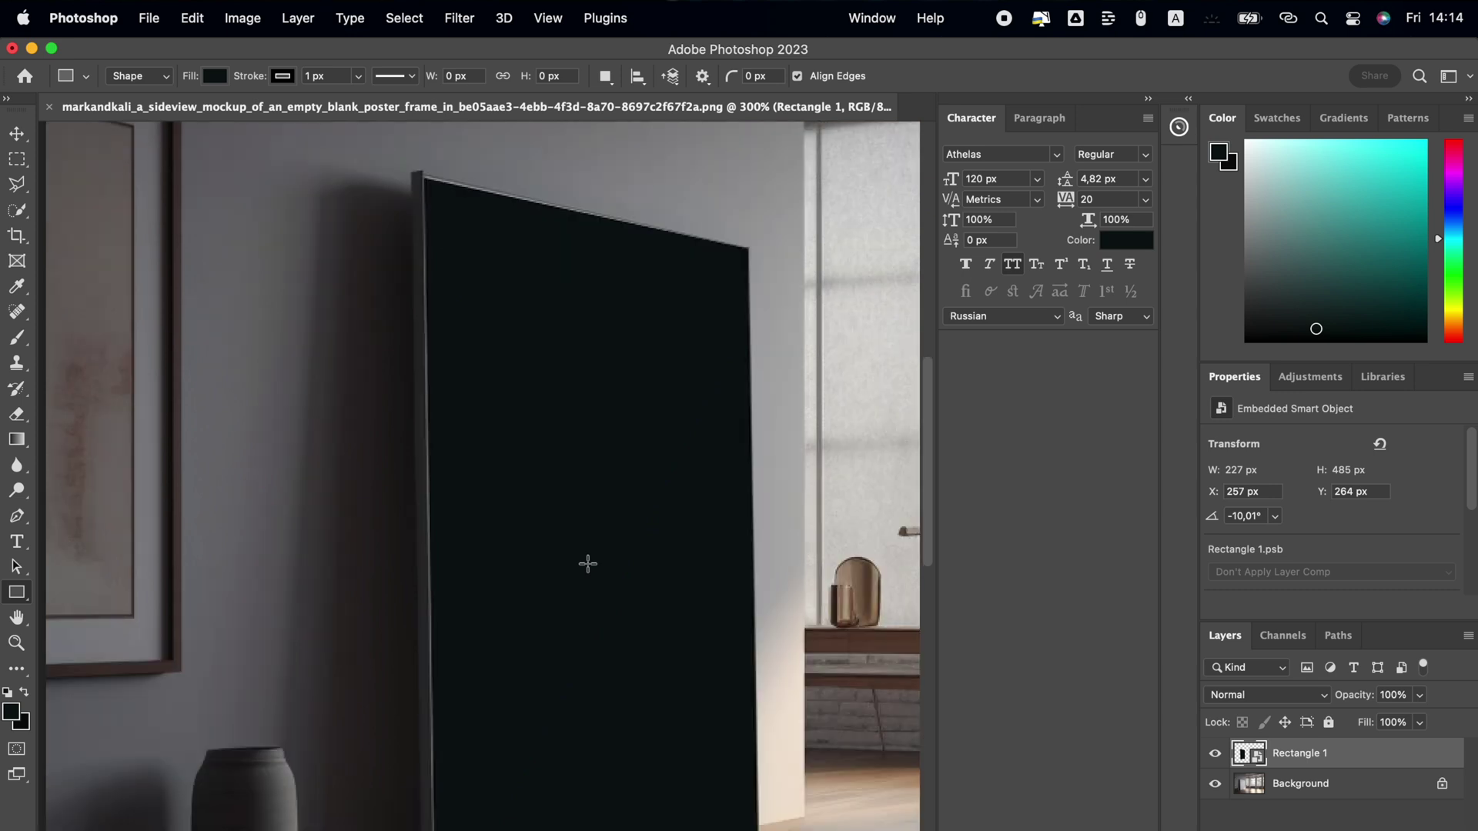
key("super+minus")
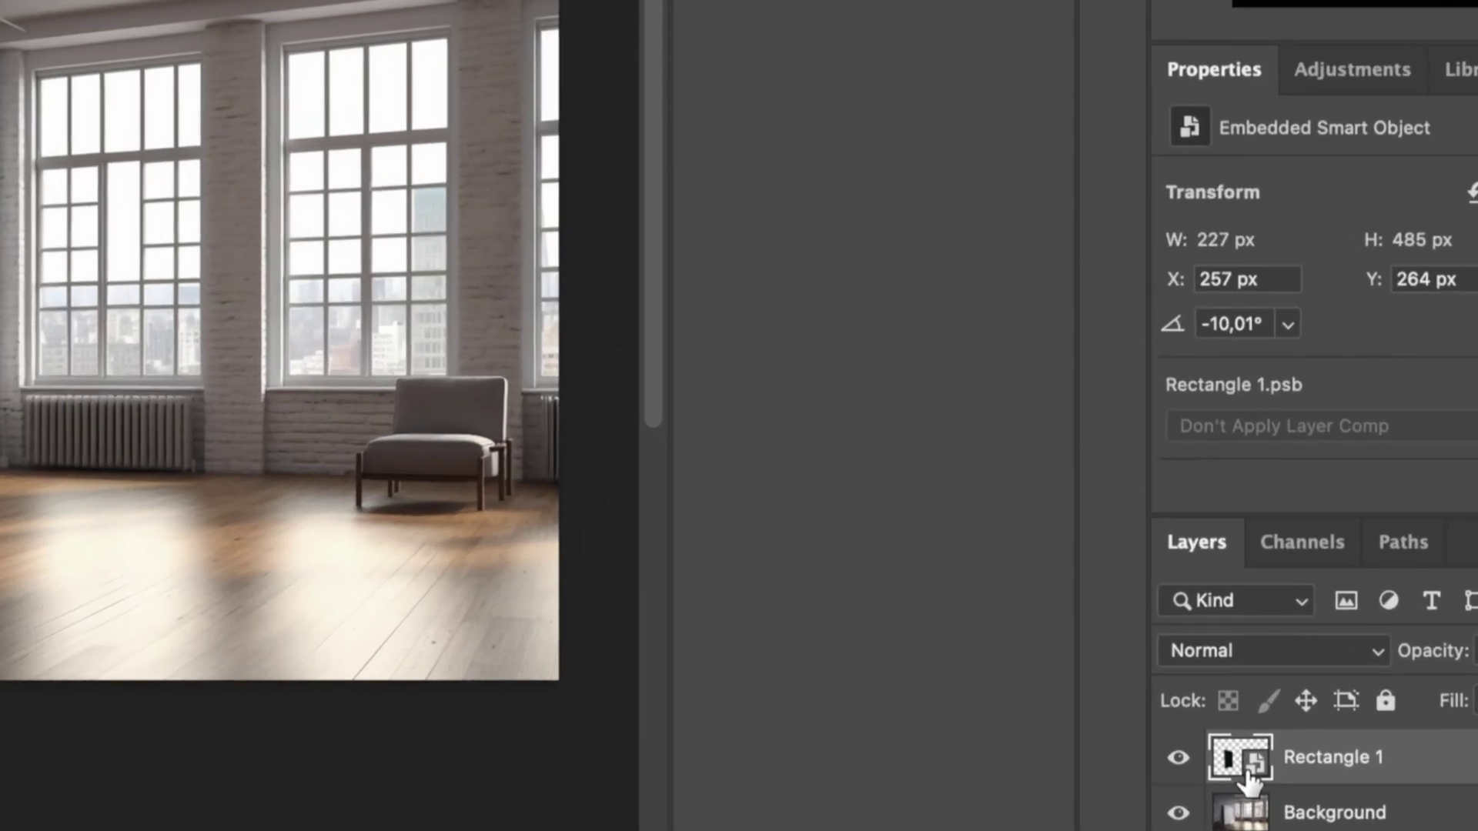
Place International.jpg inside the Rectangle 1 smart object and scale it to about 352 × 493 px so it covers the canvas.
double_click(1248, 777)
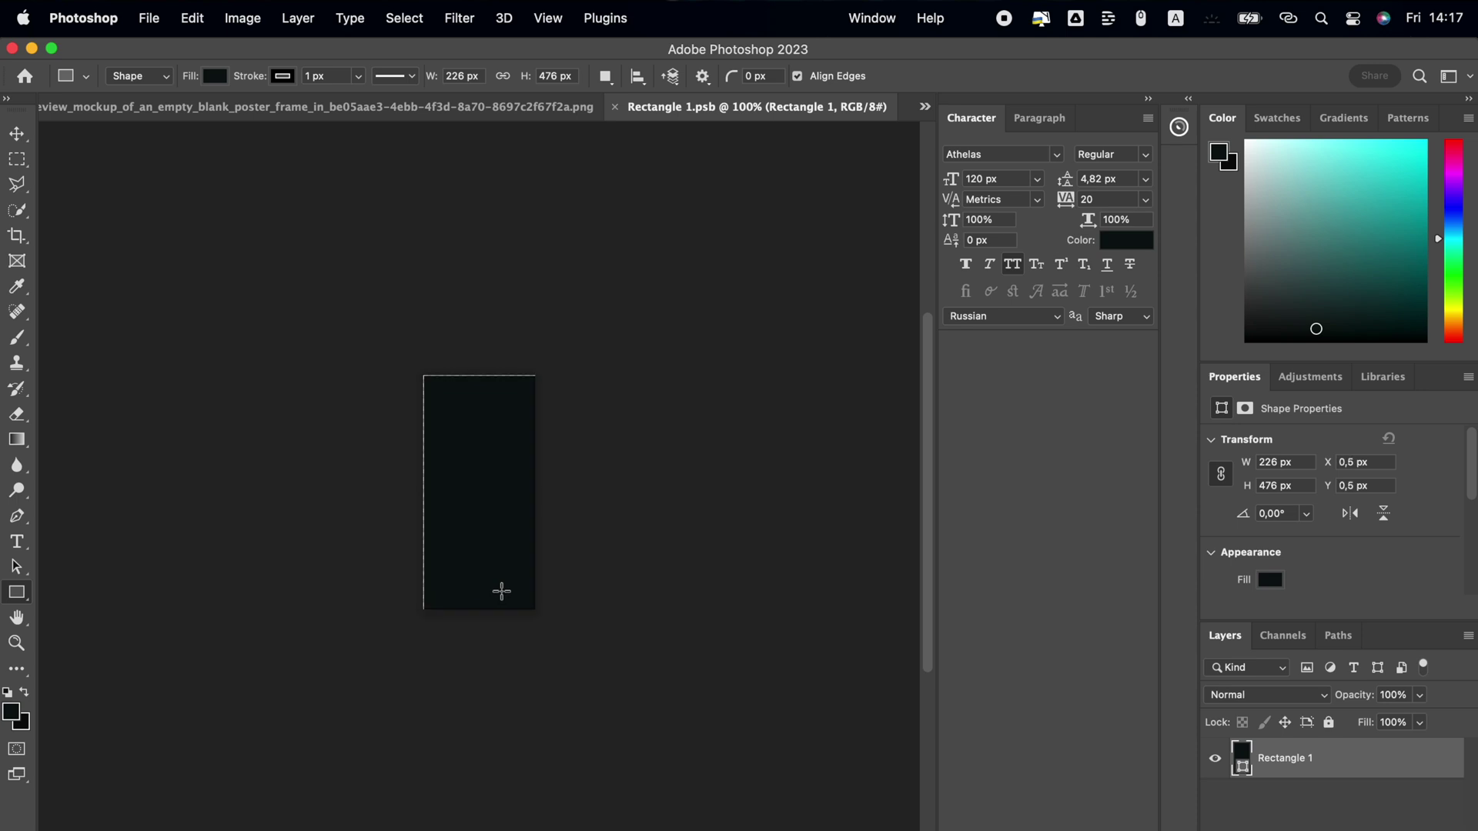
key("super+Tab")
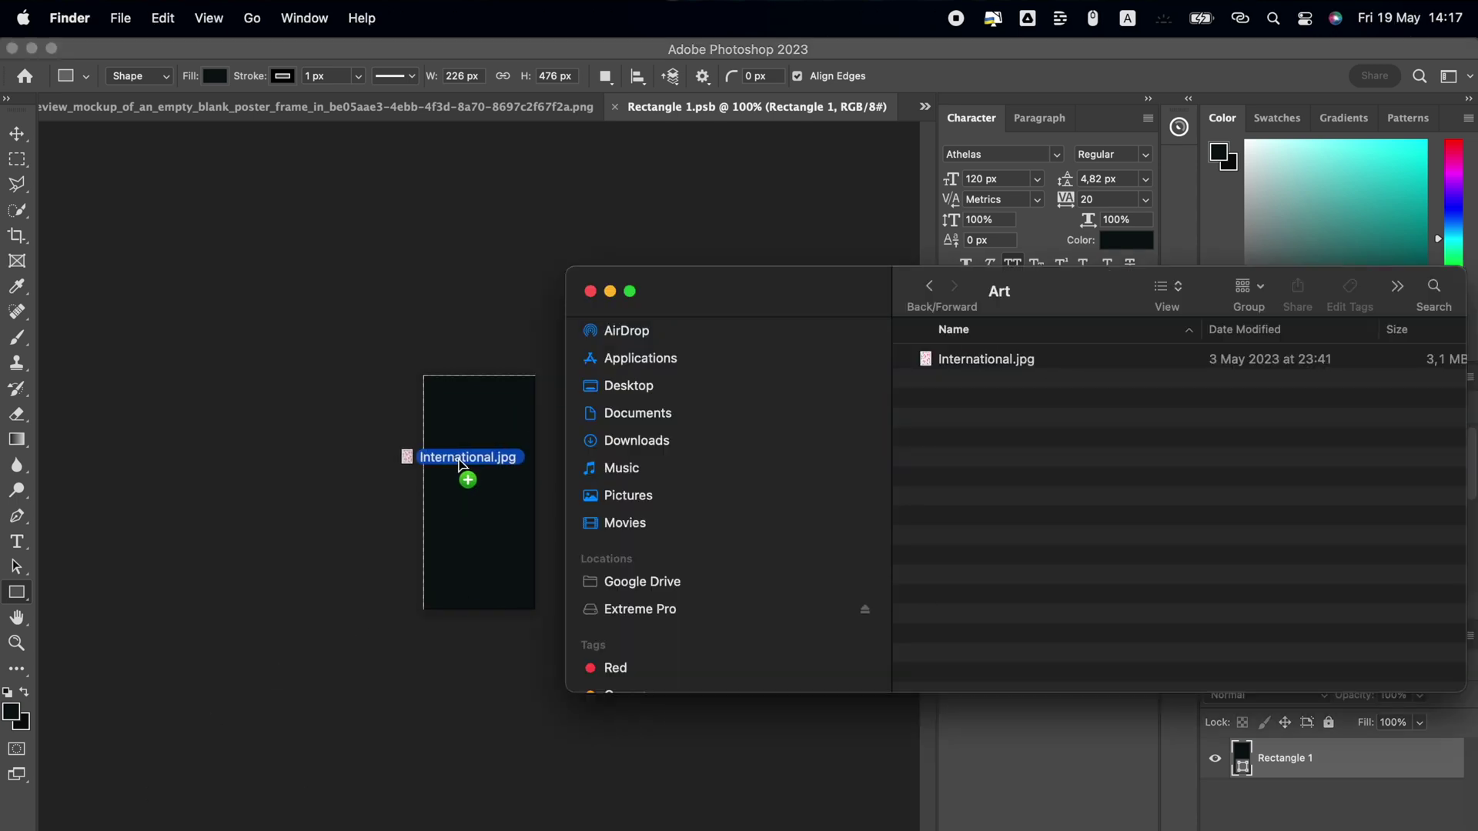
left_click_drag(460, 464, 465, 459)
left_click_drag(422, 413, 390, 367)
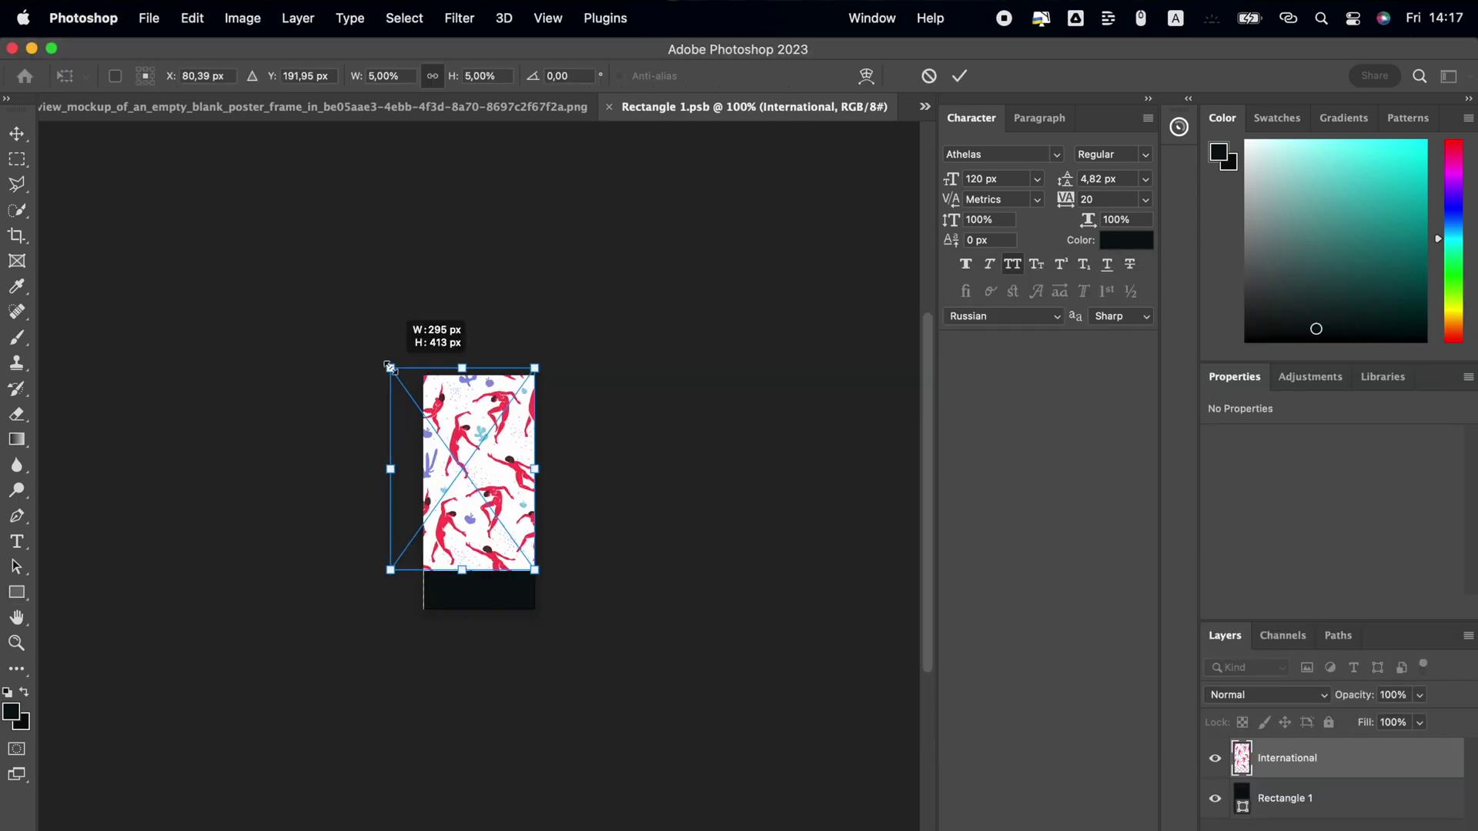
left_click_drag(535, 570, 540, 630)
key("Return")
Save the smart object with the placed artwork and return to the loft mockup document.
left_click(147, 19)
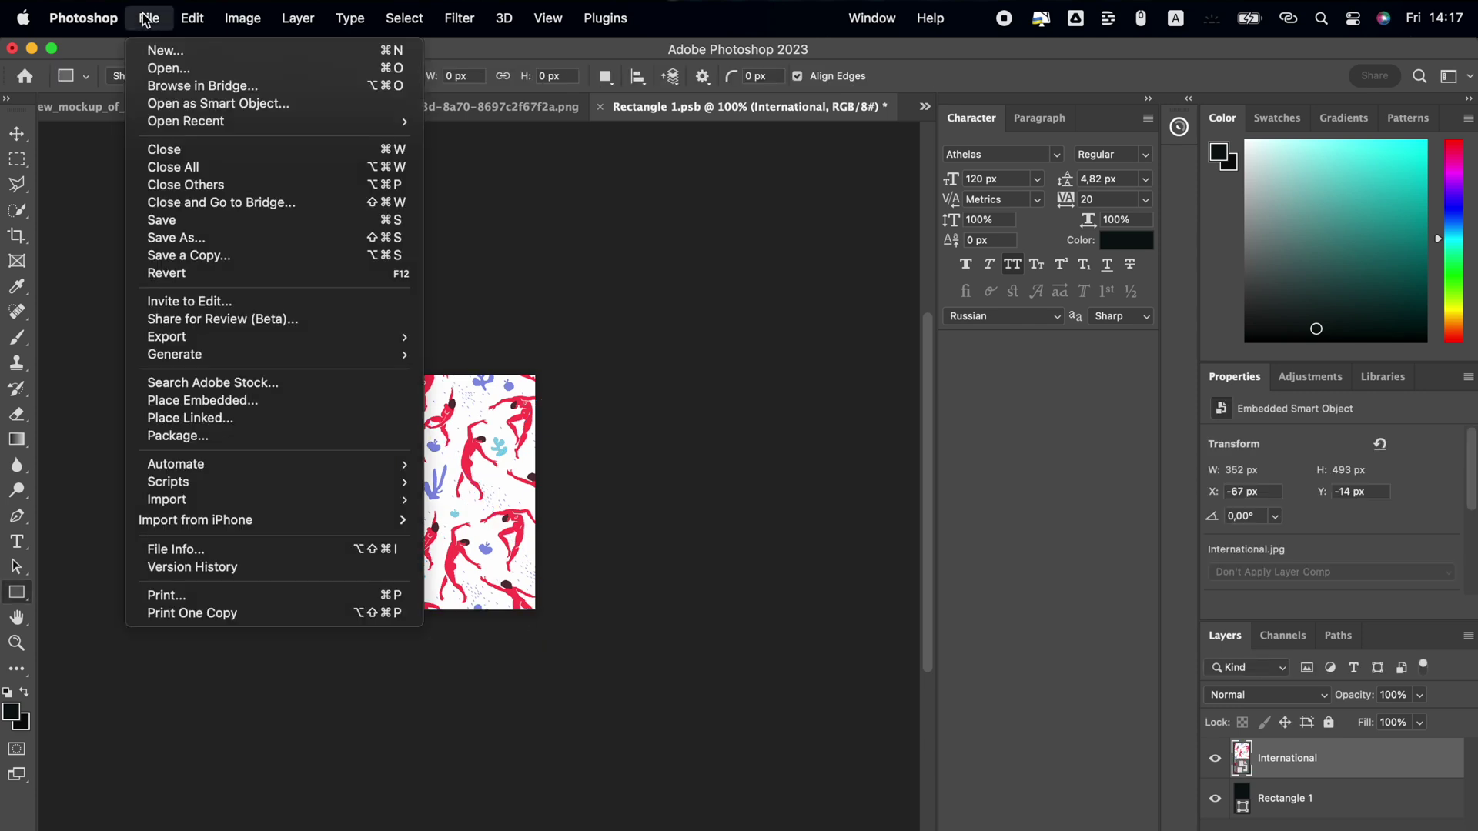
left_click(168, 220)
left_click(346, 108)
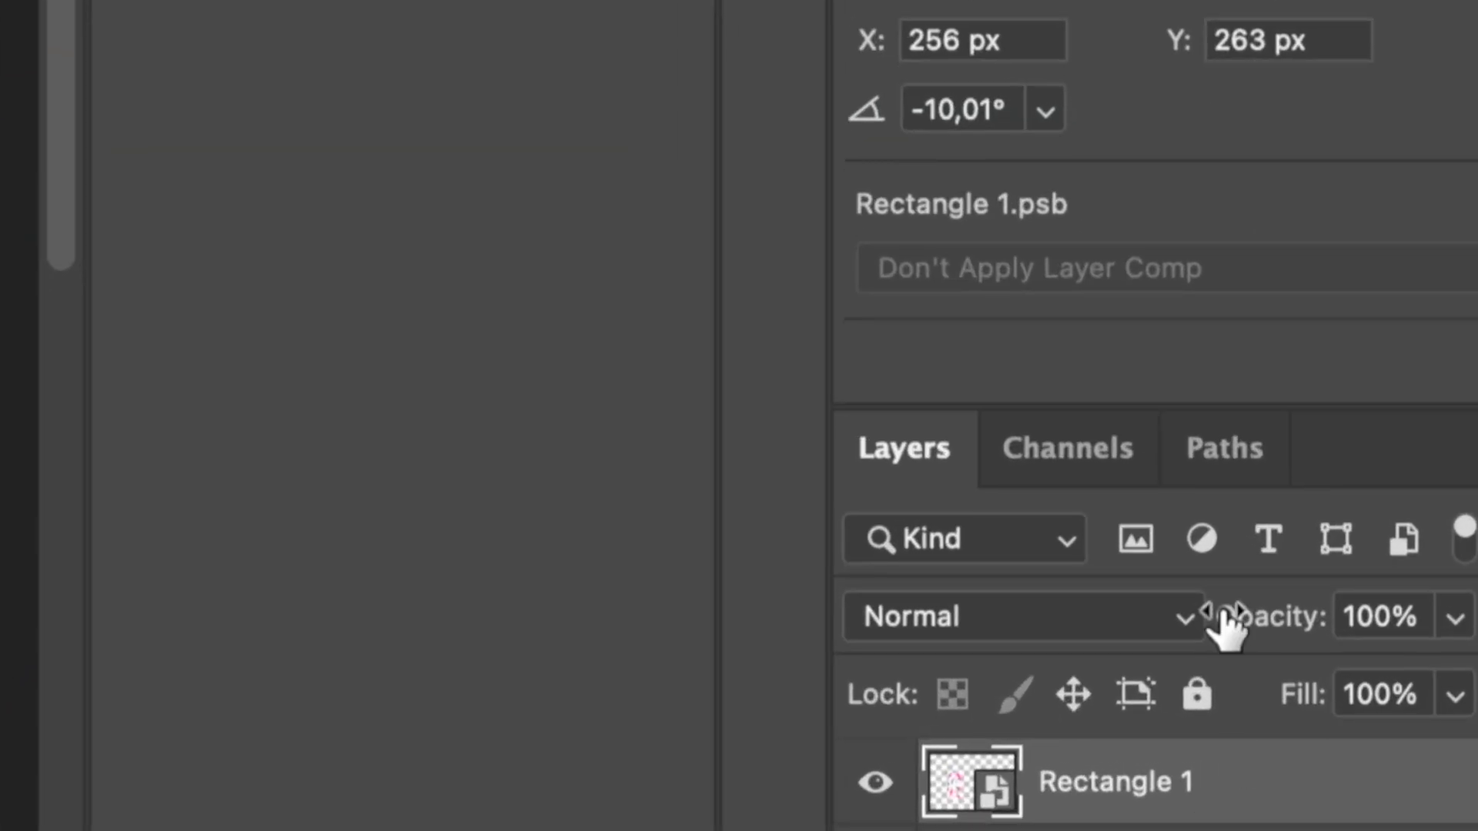
Set the loft artwork layer's blend mode to Multiply and its opacity to 95%.
left_click(1153, 622)
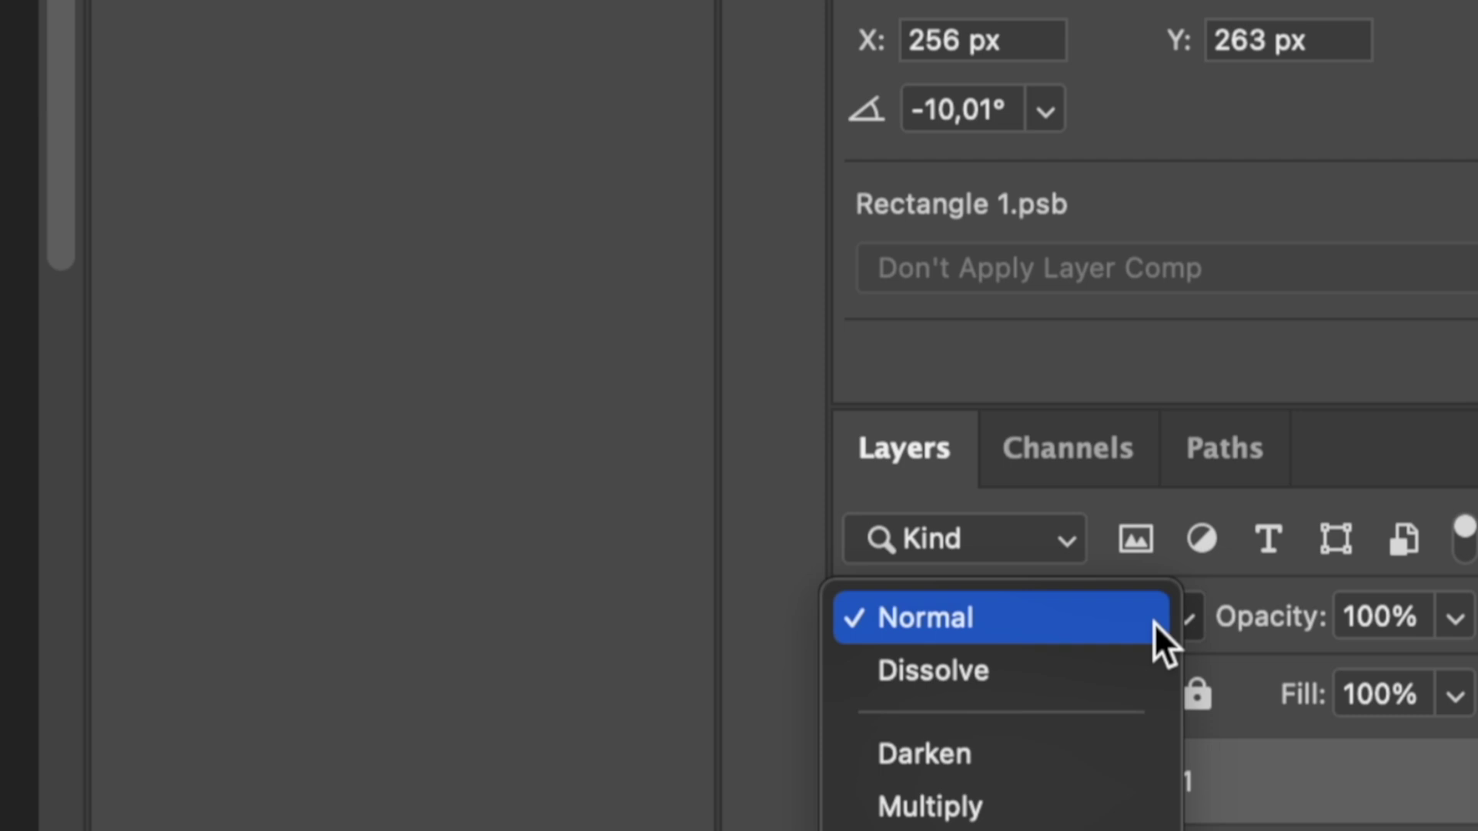
left_click(1013, 803)
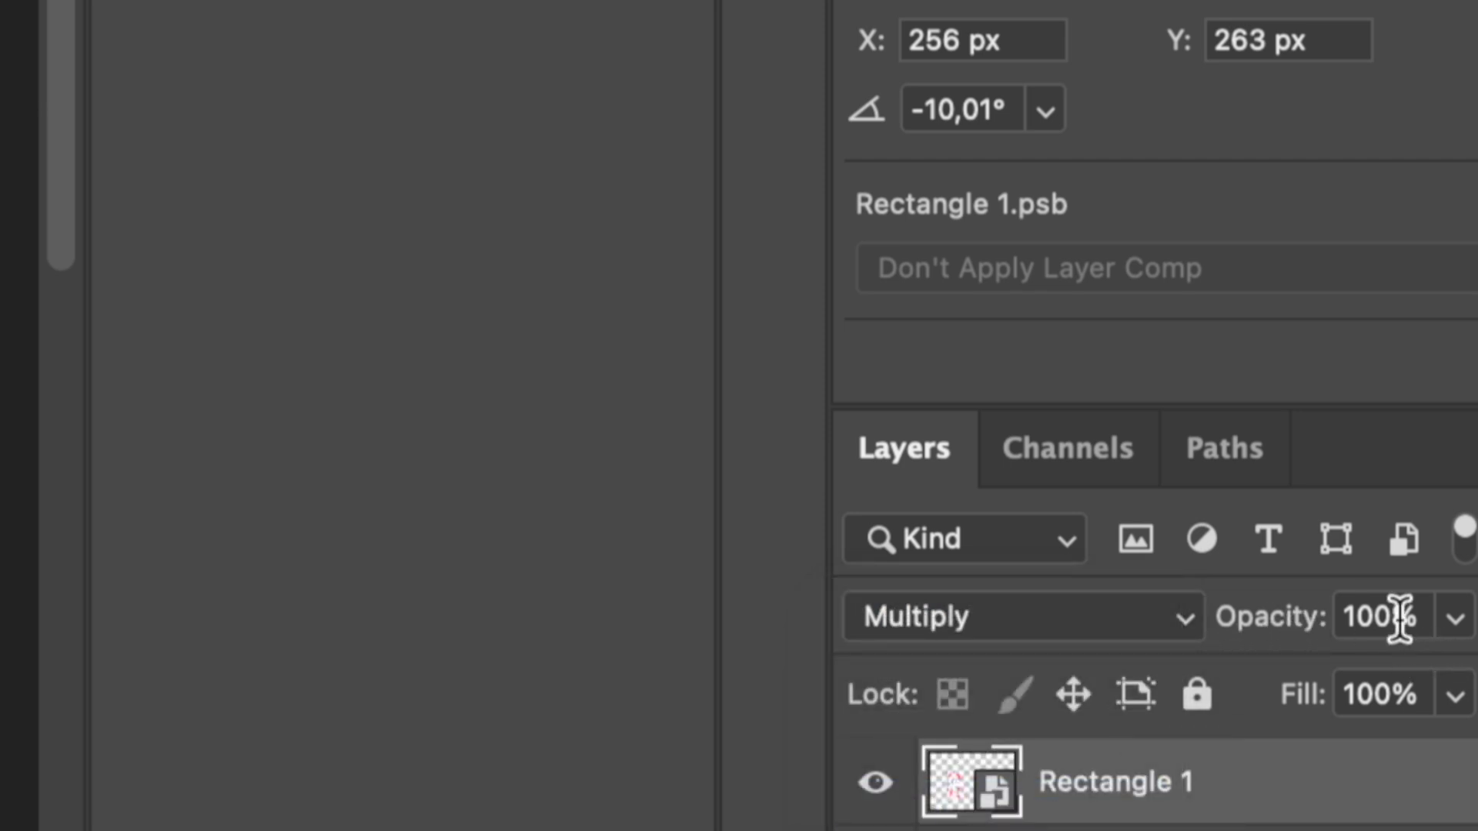
left_click(1455, 618)
left_click_drag(1453, 684, 1416, 715)
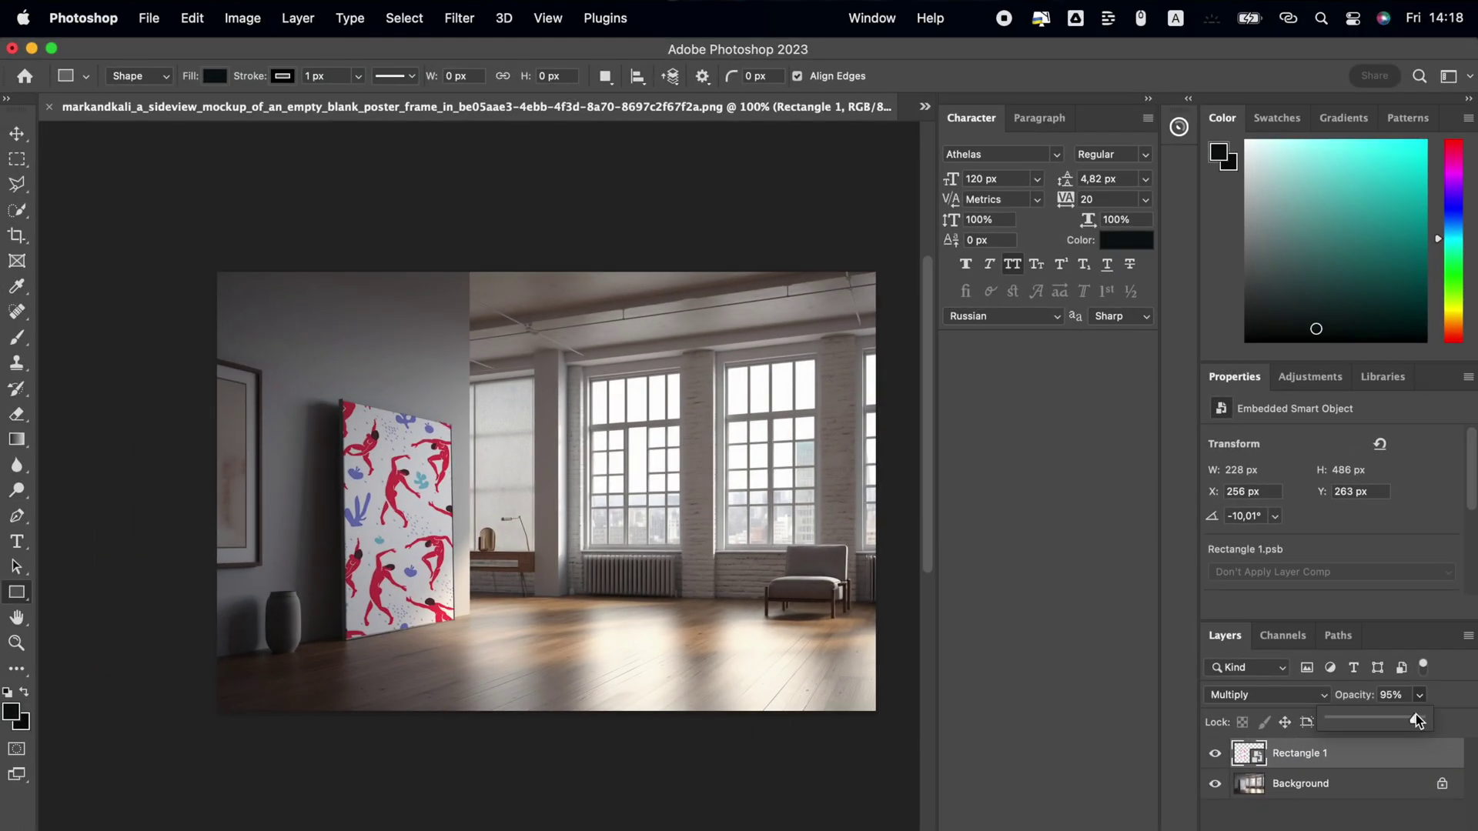
Empty the loft smart object by deleting the International artwork and hiding the black rectangle, then save and close it.
double_click(1248, 753)
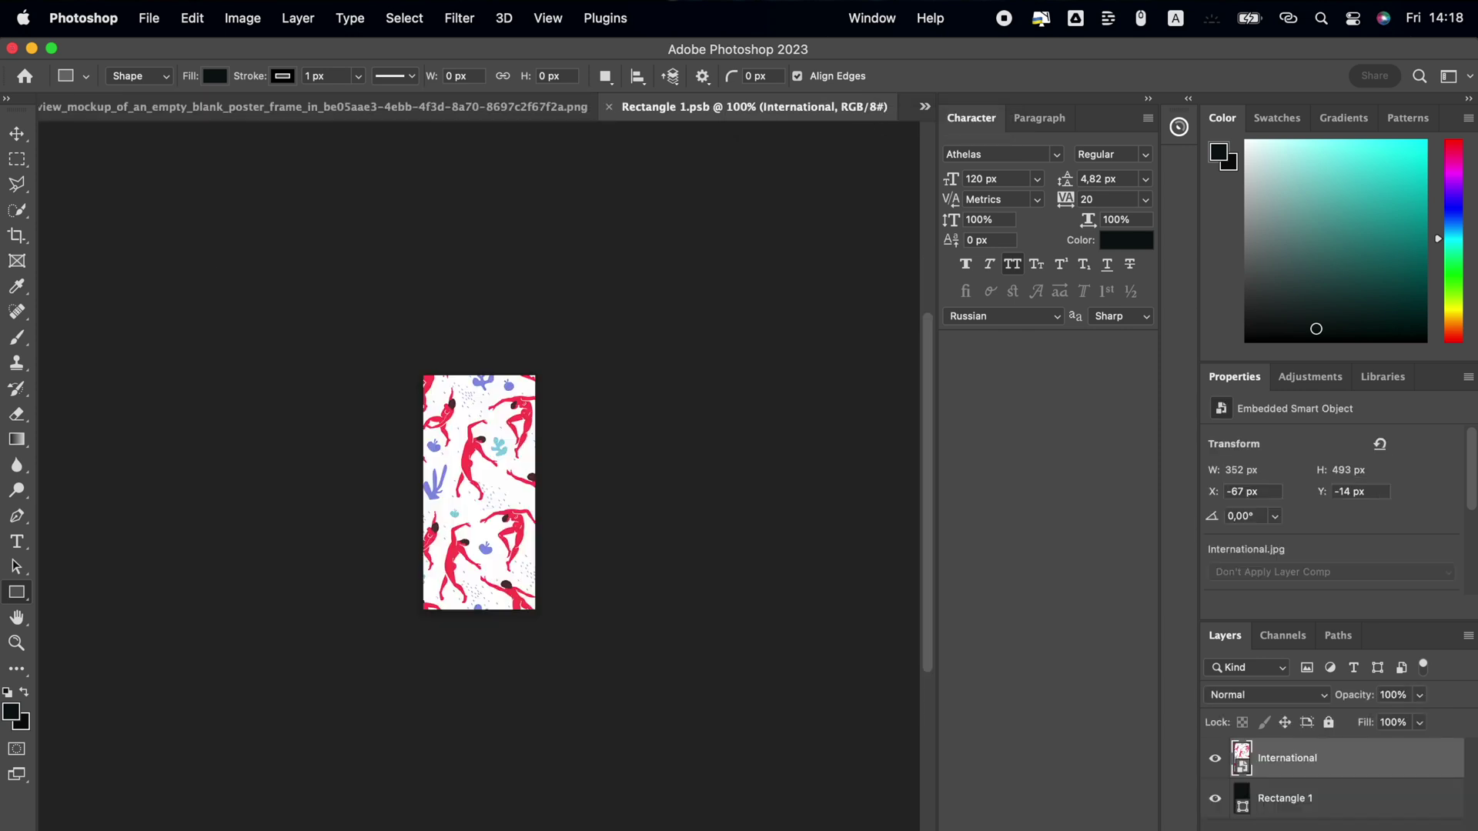
key("Delete")
left_click(1214, 761)
key("super+s")
key("super+w")
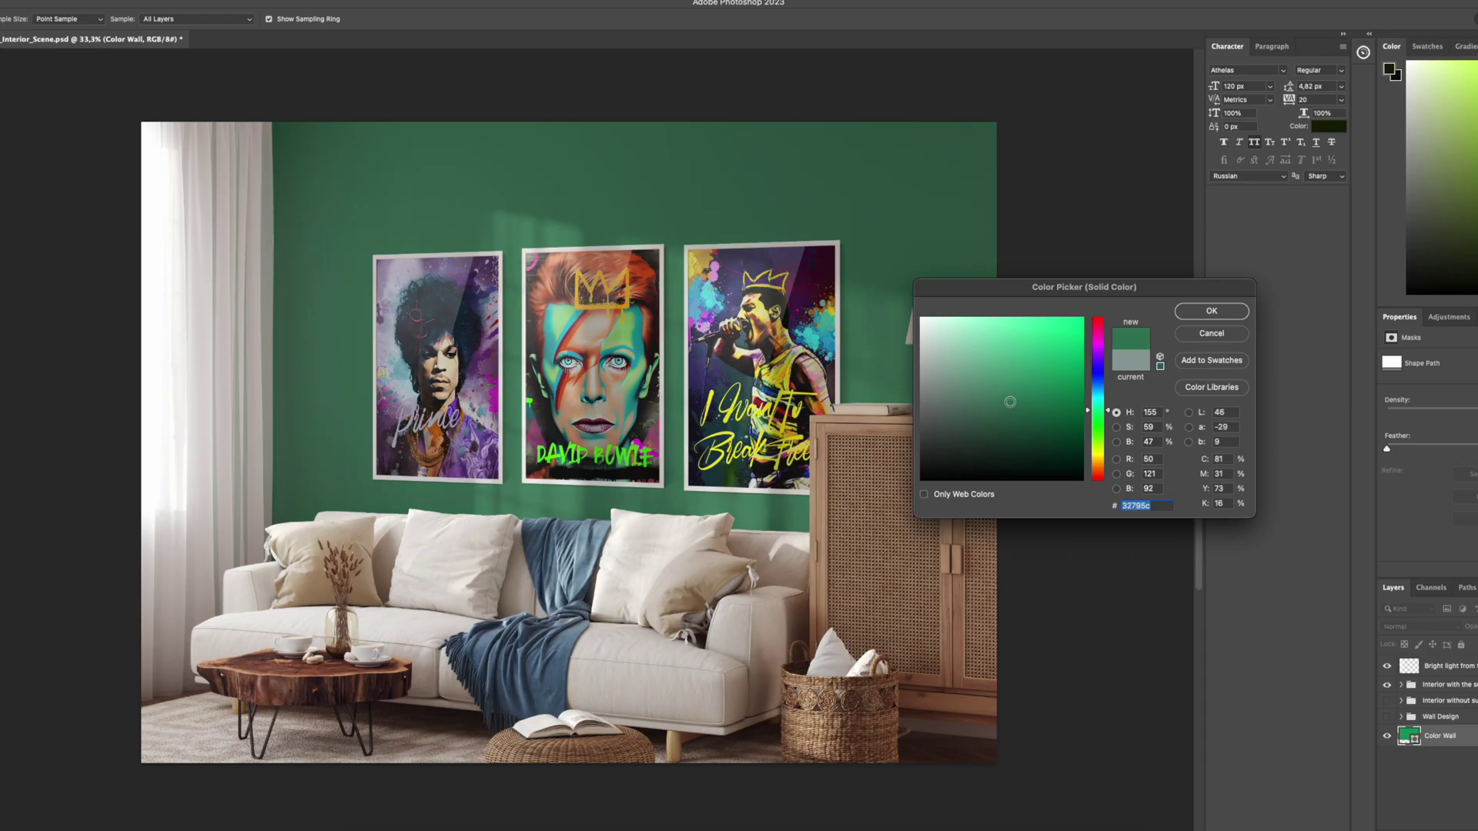
Pick a lighter green for the Color Wall fill layer in the interior scene mockup with three posters.
left_click_drag(1010, 401, 979, 368)
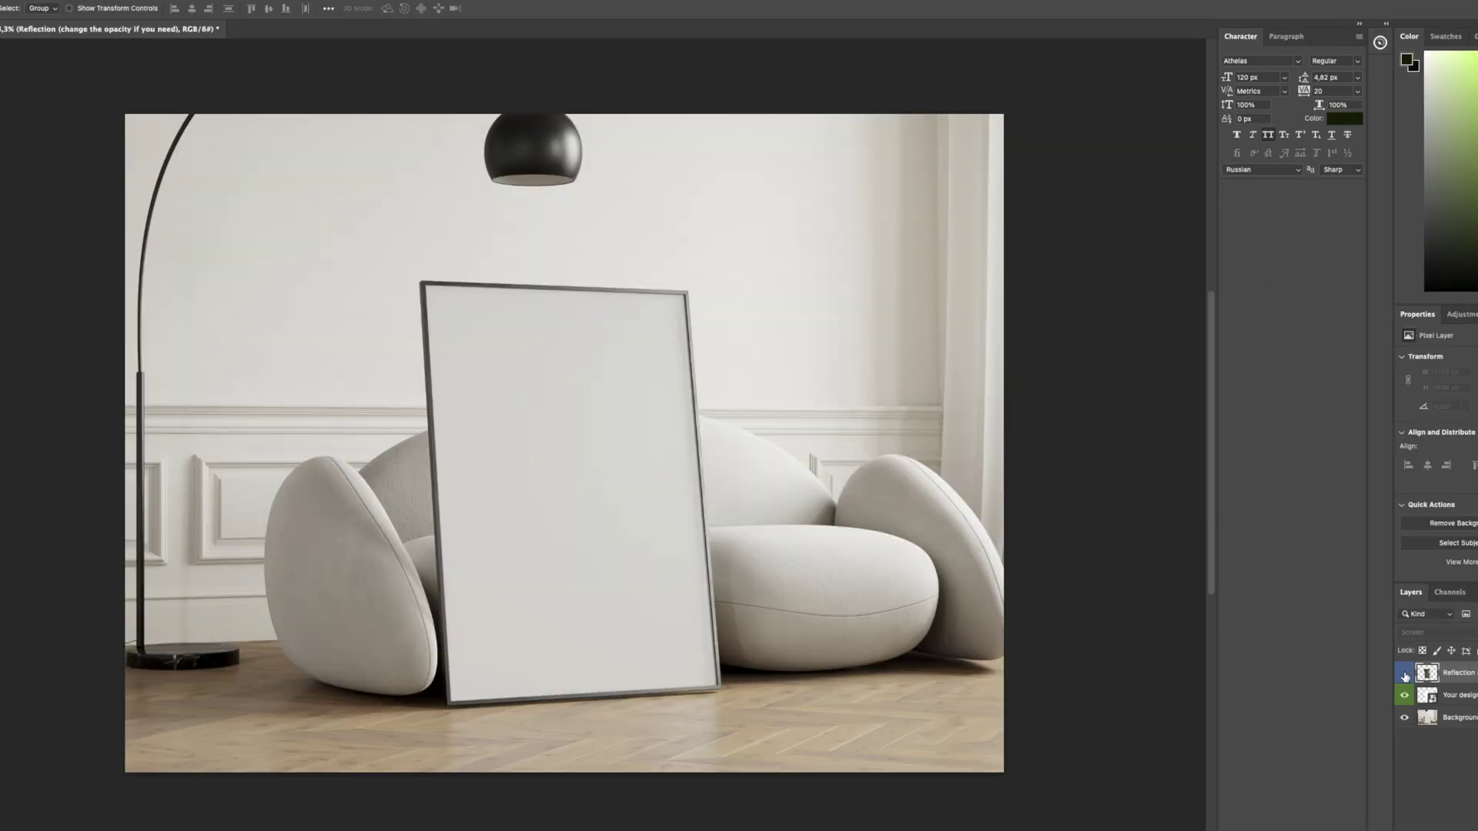